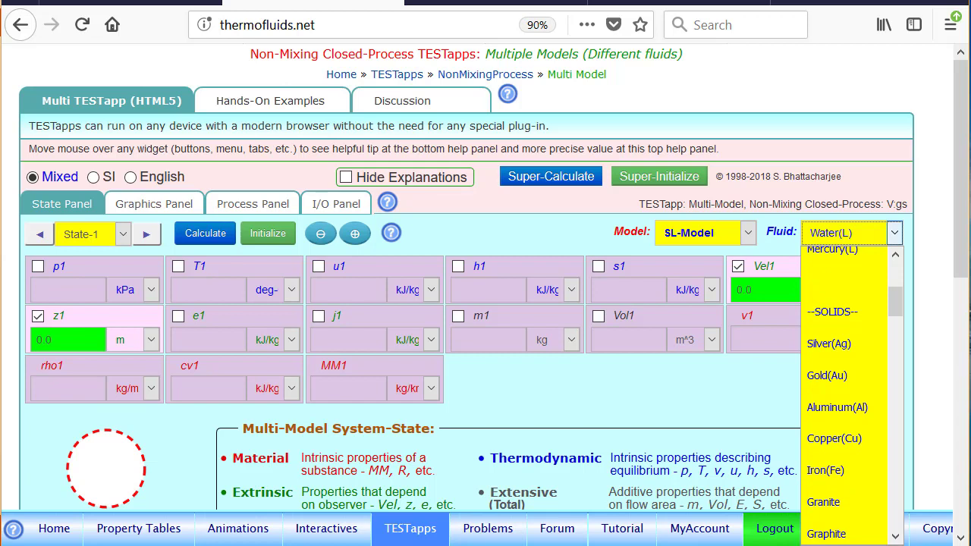
Step: Choose Copper(Cu) as the State-1 fluid and set temperature T1 to 1000 K
left_click(835, 283)
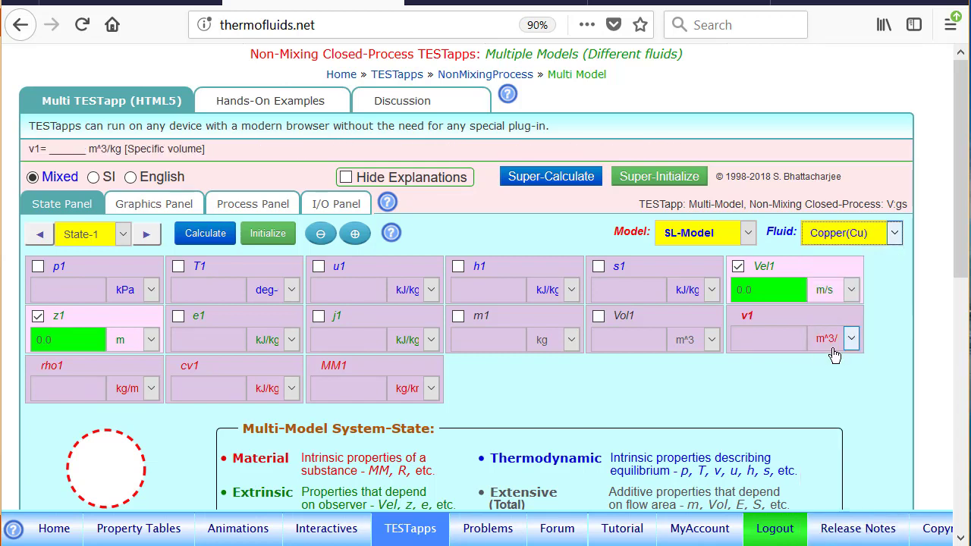
left_click(222, 269)
type("1000")
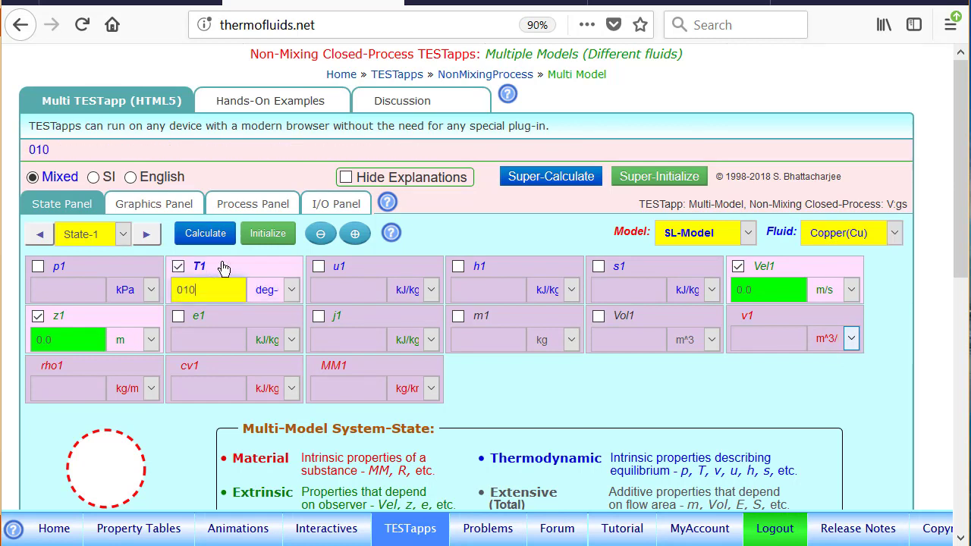
left_click(277, 289)
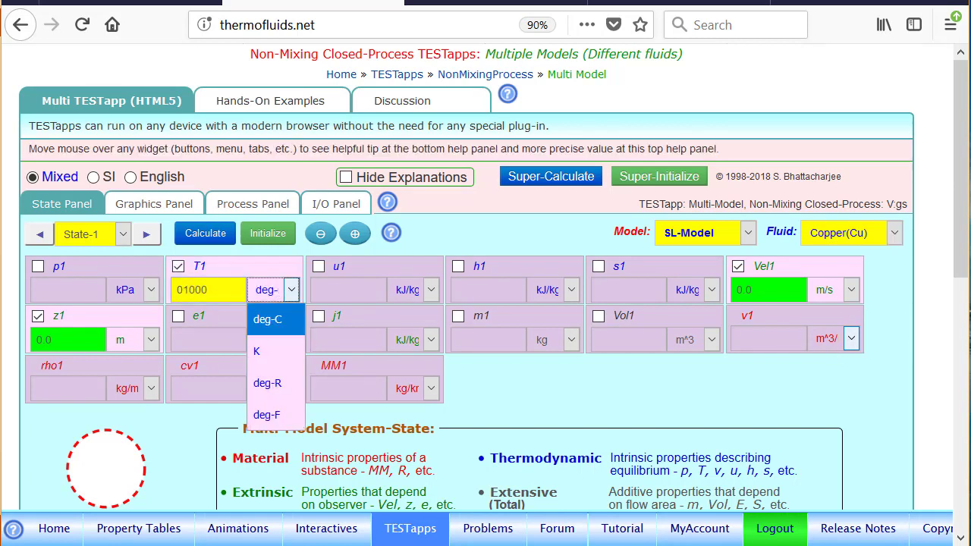
left_click(257, 350)
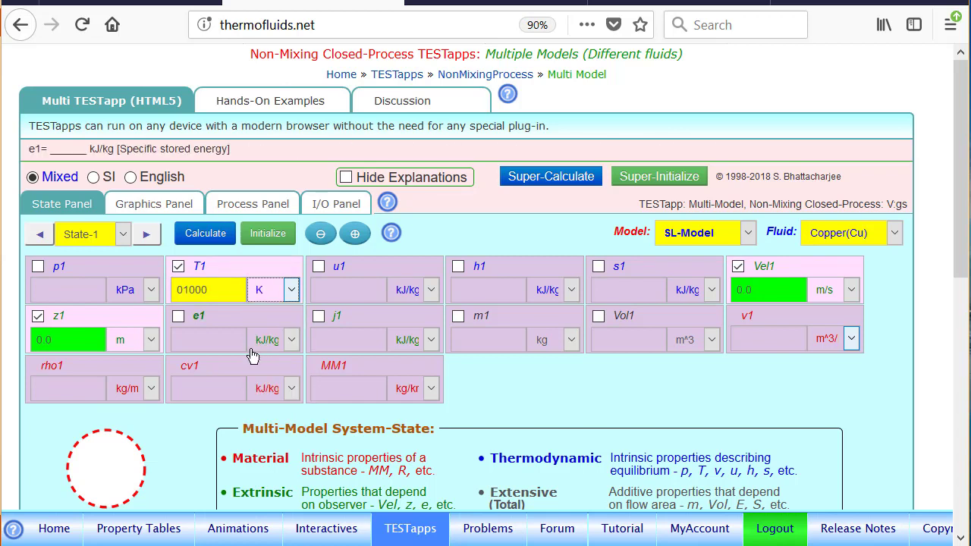
Step: Set the State-1 mass m1 to 5 kg and calculate the state
left_click(498, 321)
key("BackSpace")
type("5")
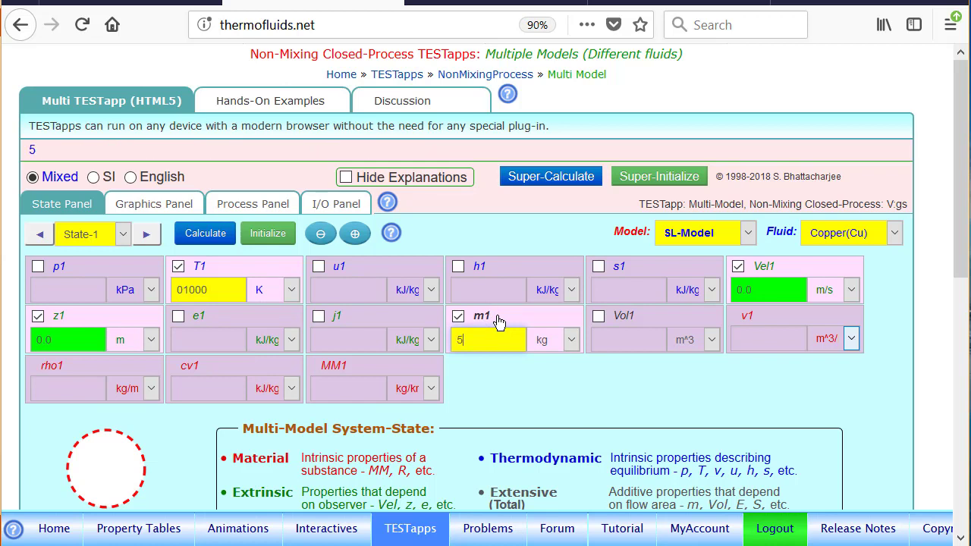
left_click(189, 239)
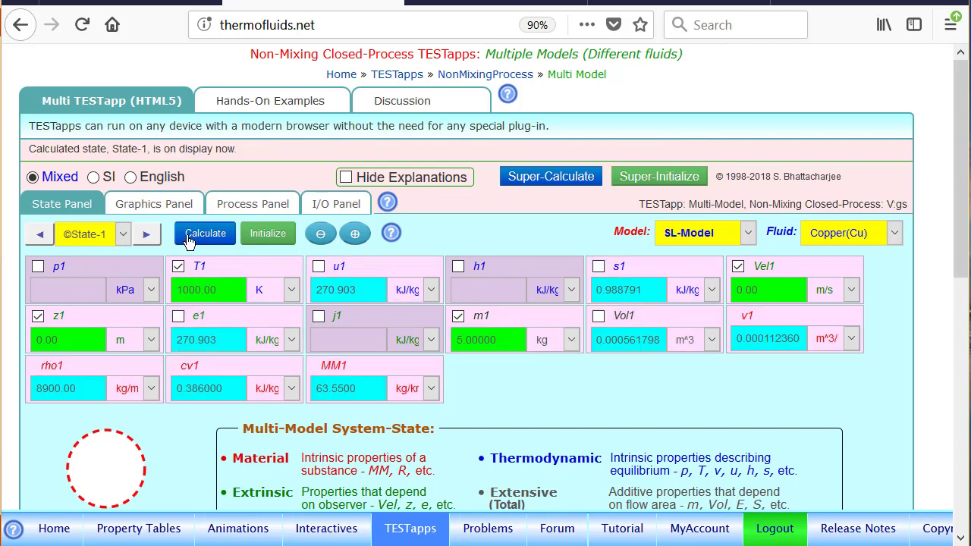
mouse_move(90, 275)
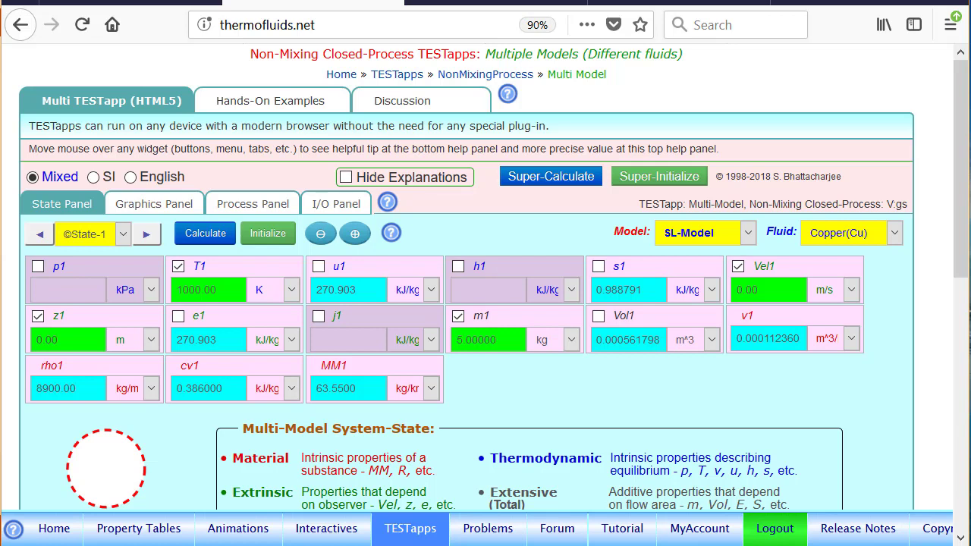
mouse_move(653, 281)
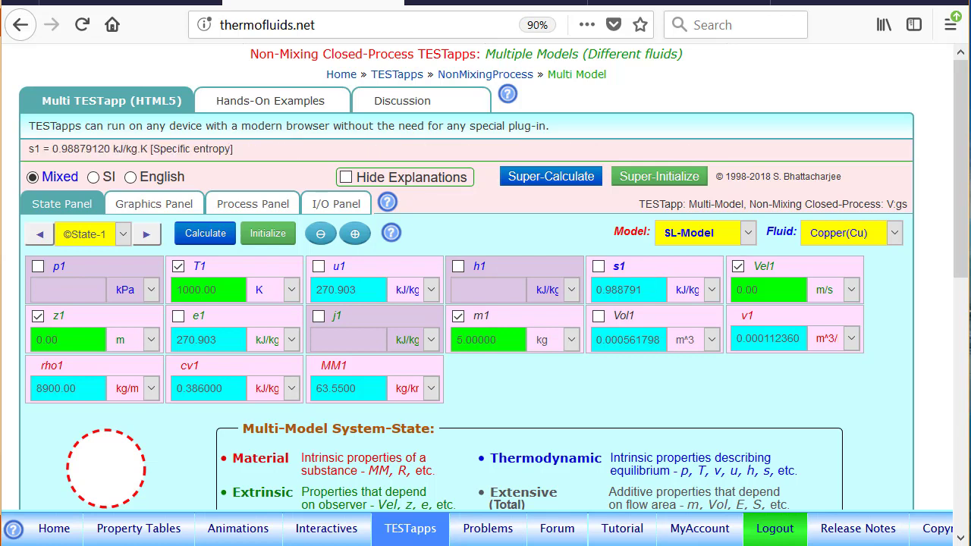
Step: Go to State-2 and change its material model to IG-Model
left_click(146, 235)
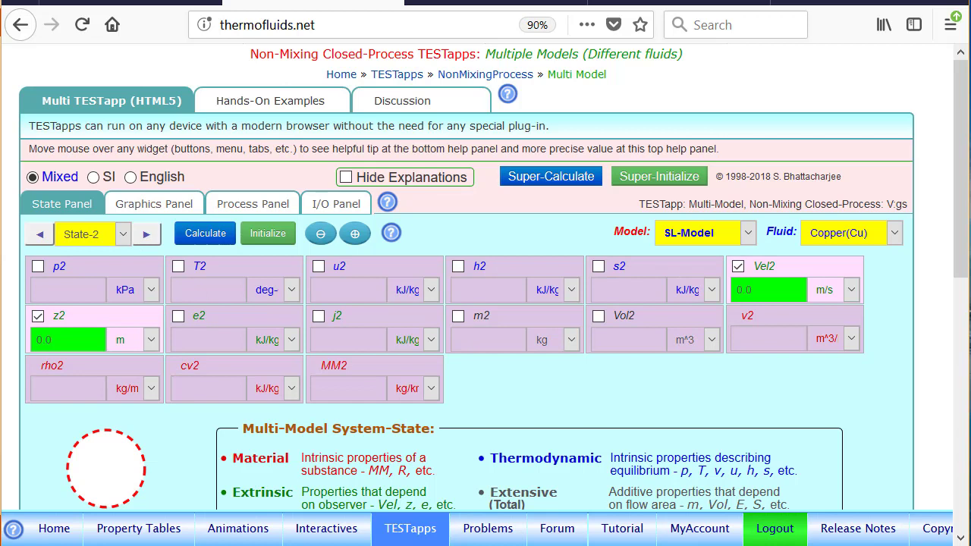
left_click(719, 236)
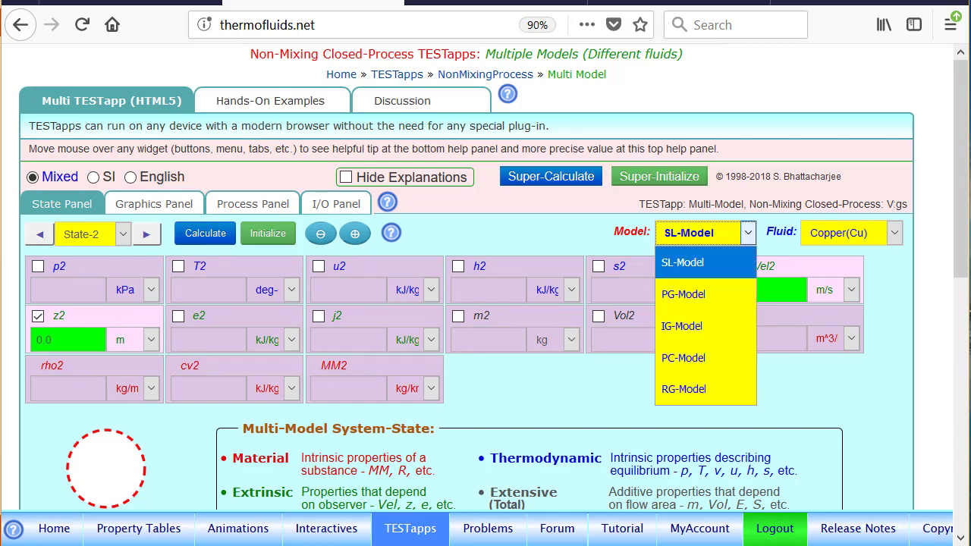
left_click(724, 317)
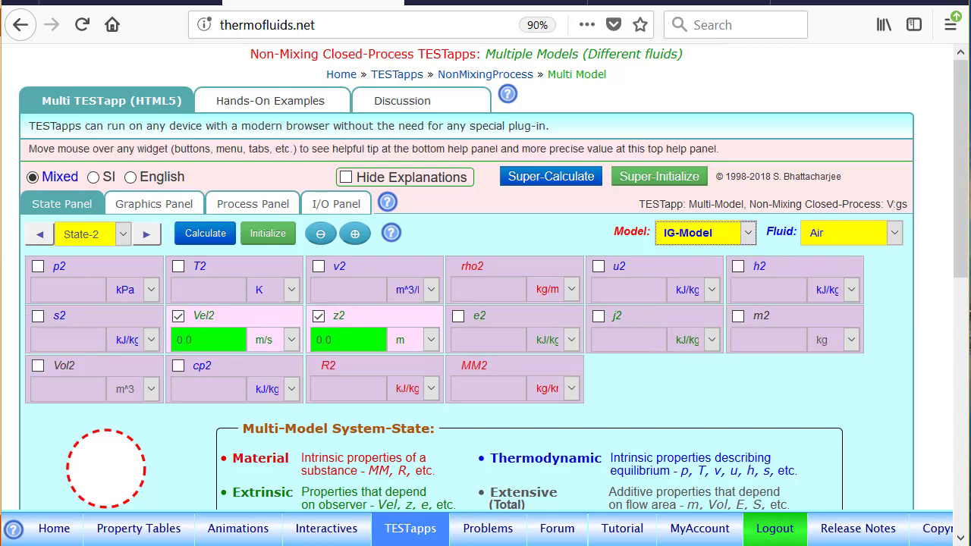
Step: Set State-2 to p2 100 kPa, T2 300 K and Vol2 1 m^3, and calculate the state
left_click(81, 263)
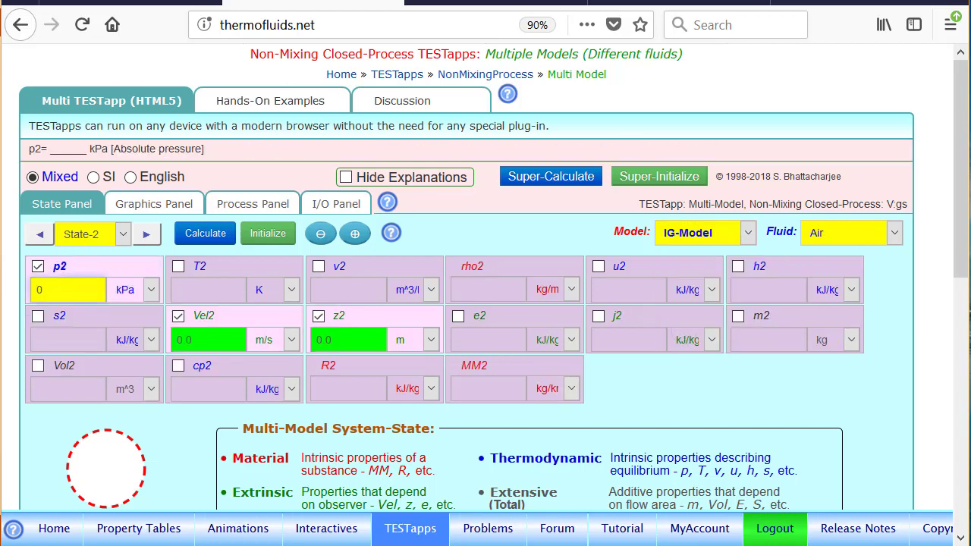
type("100")
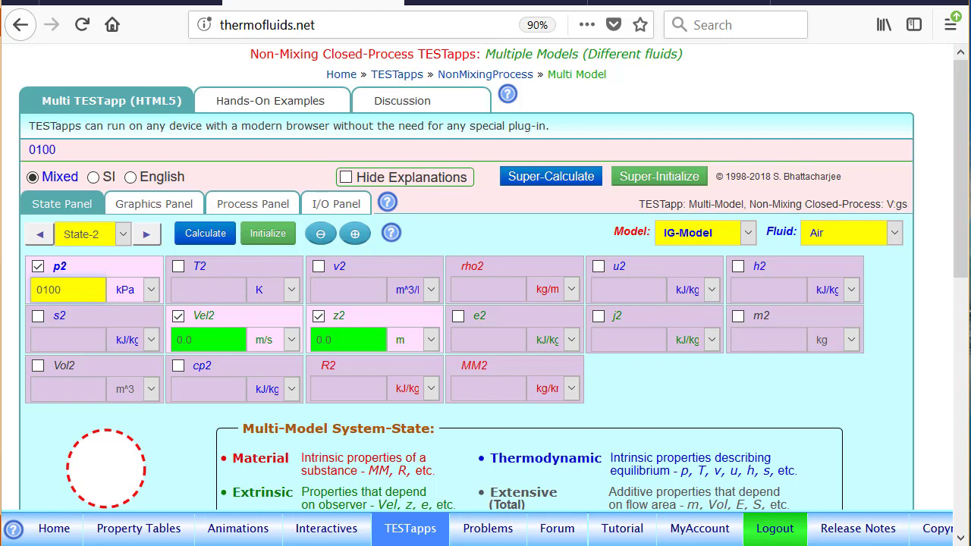
left_click(218, 266)
type("300")
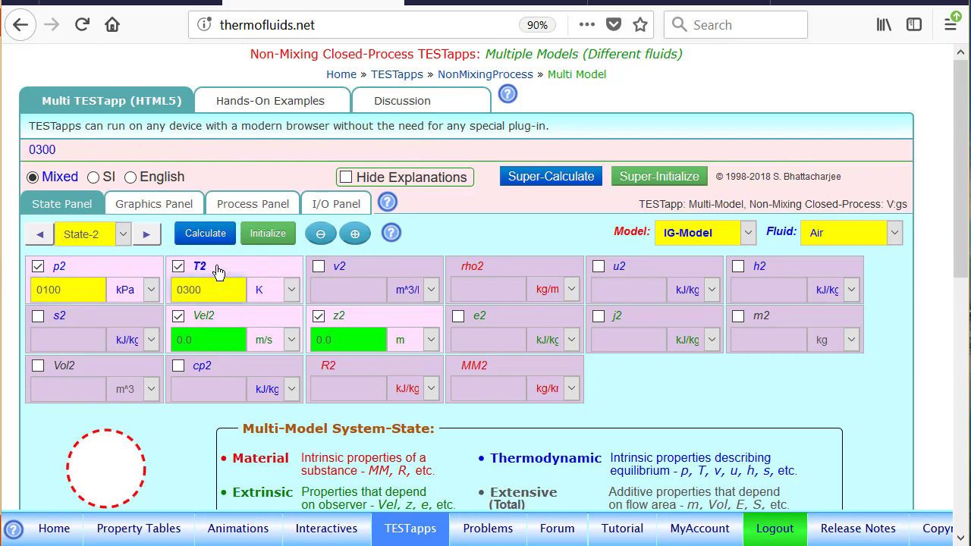
left_click(81, 367)
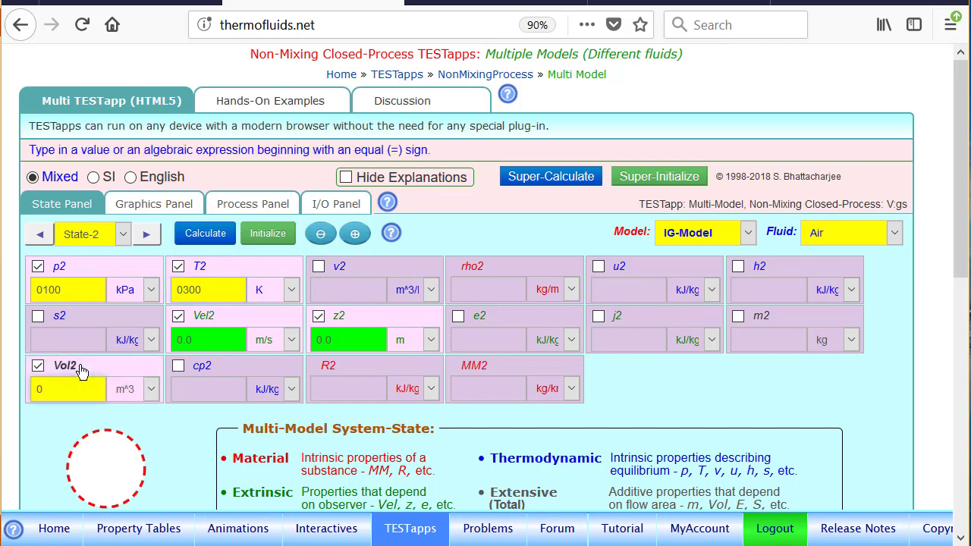
type("1")
key("Return")
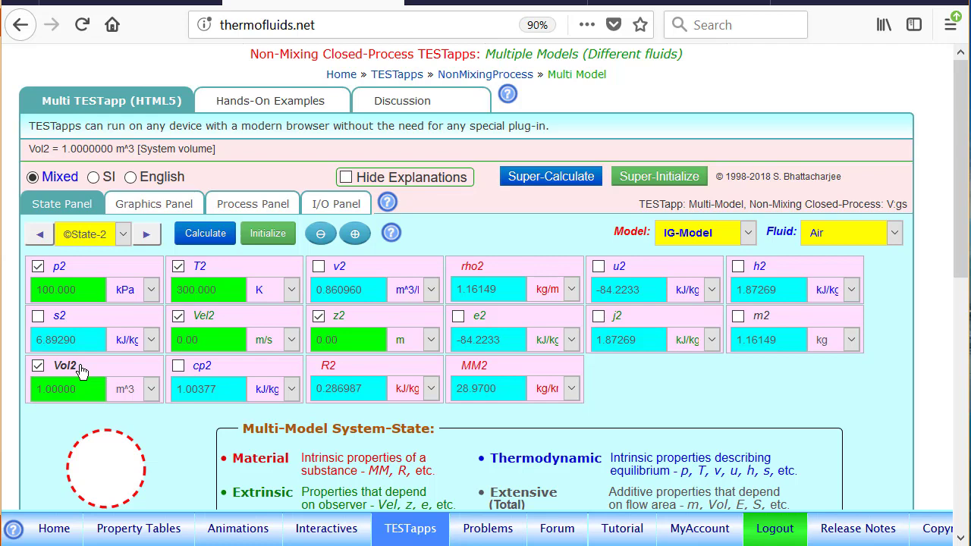
Step: Go to State-3 and assign it the SL-Model with Copper(Cu) as the fluid
left_click(33, 238)
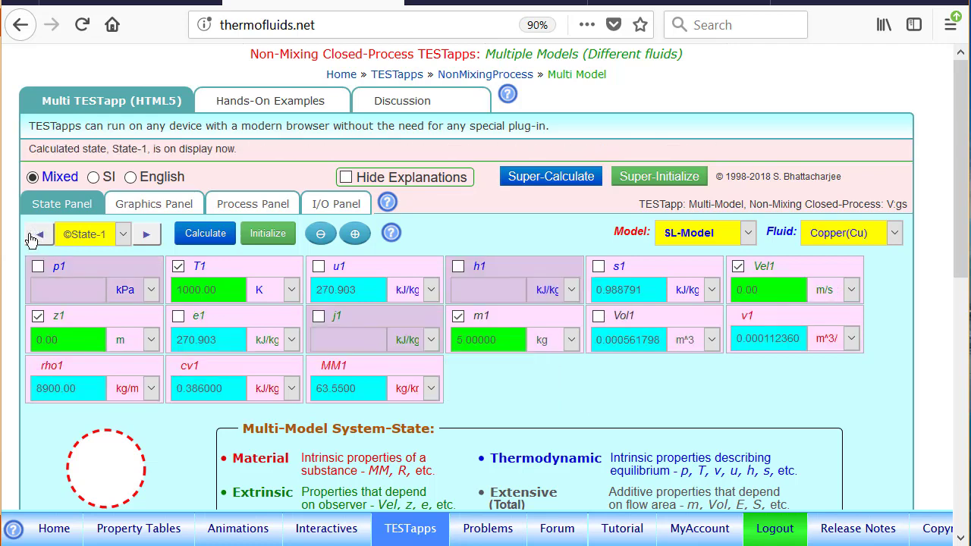
left_click(148, 235)
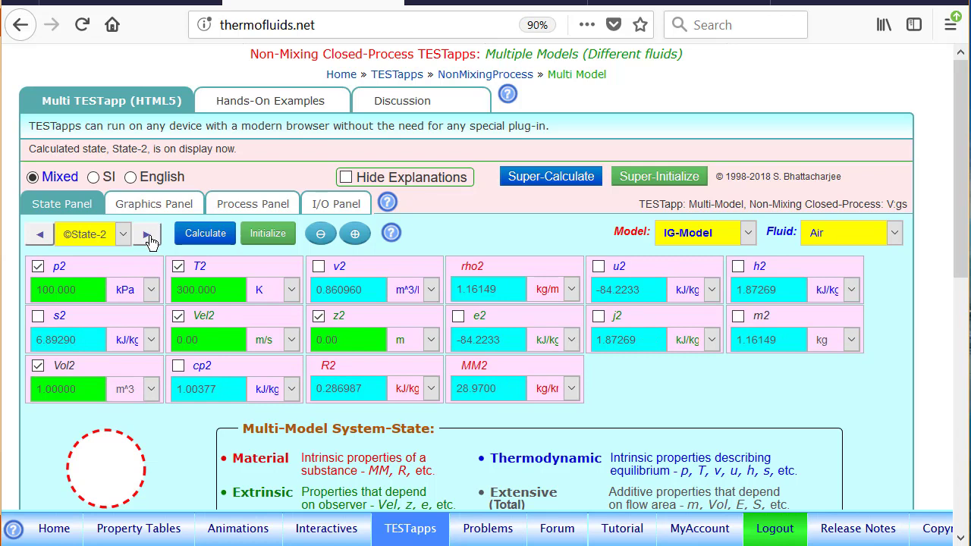
left_click(148, 237)
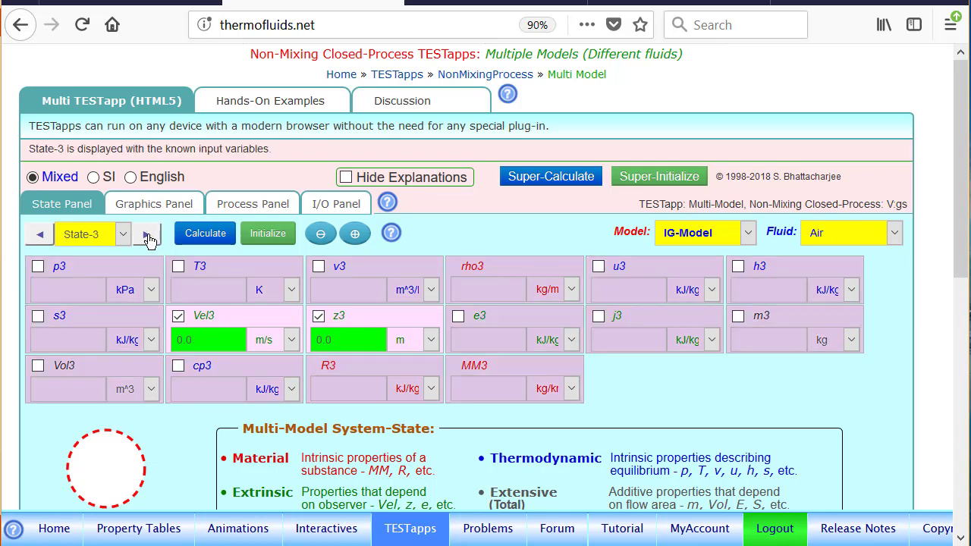
left_click(725, 233)
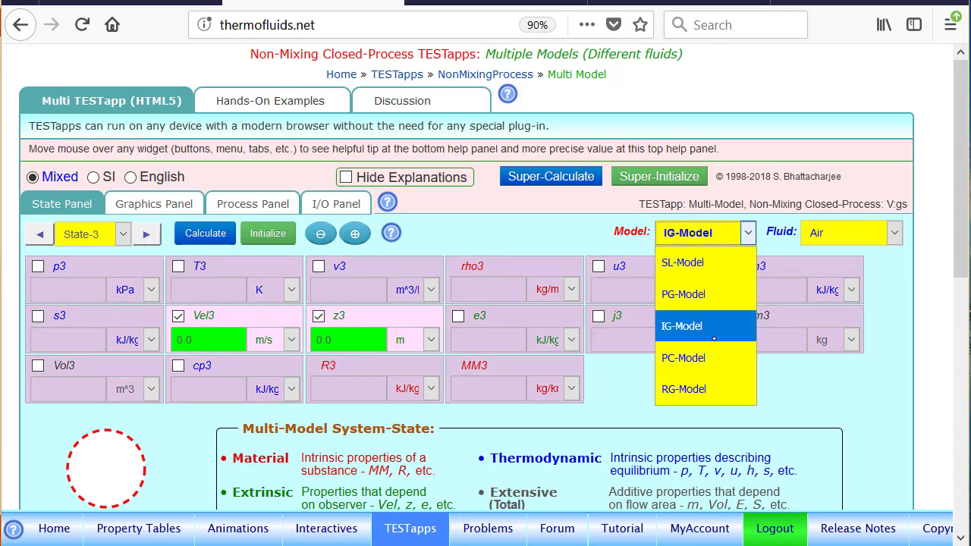
left_click(704, 262)
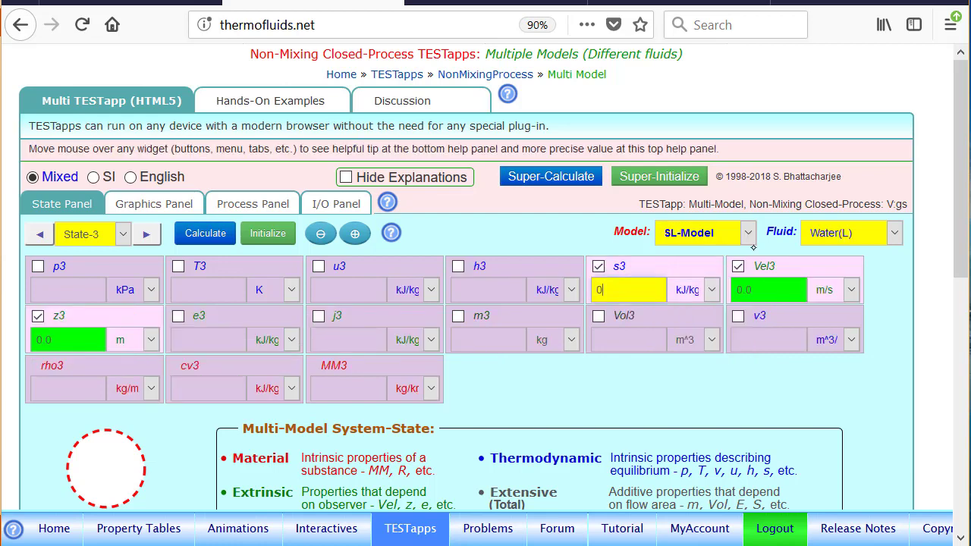
left_click(851, 233)
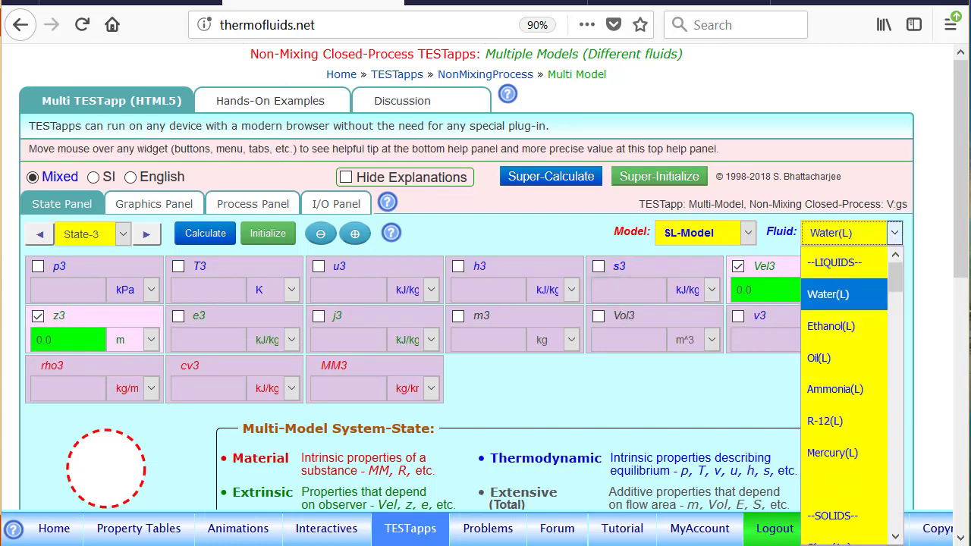
scroll(843, 394, "down", 5)
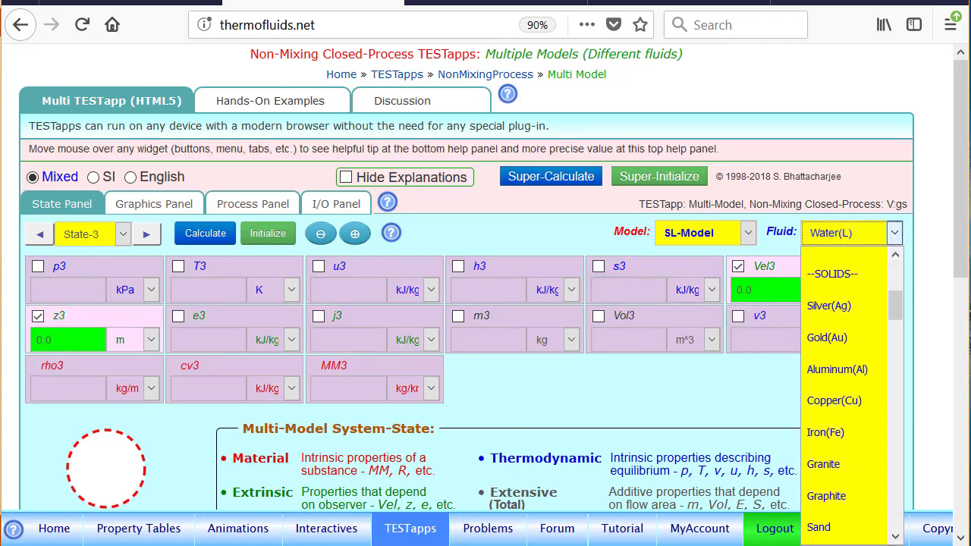
left_click(834, 401)
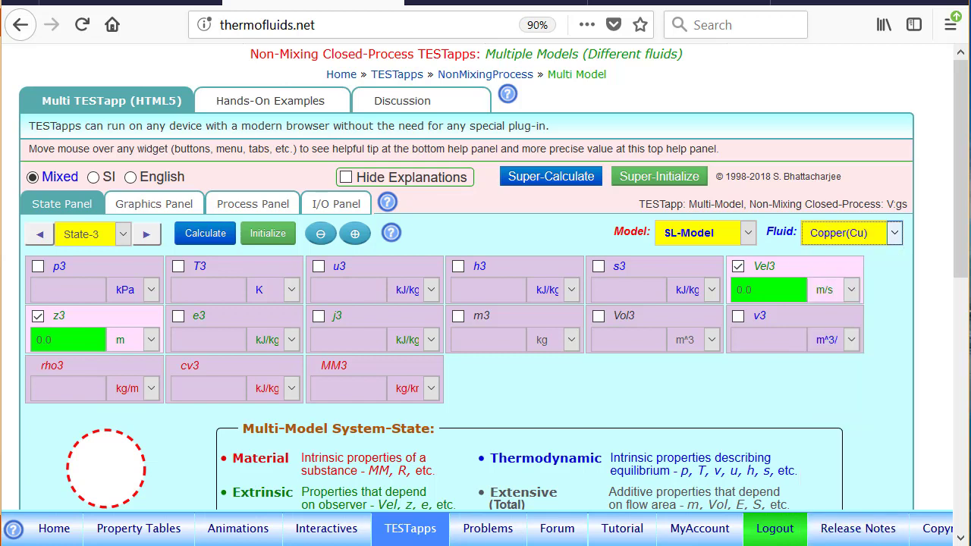
Step: Set the State-3 mass m3 to the expression =m1 and calculate the state
left_click(499, 320)
key("BackSpace")
type("=m")
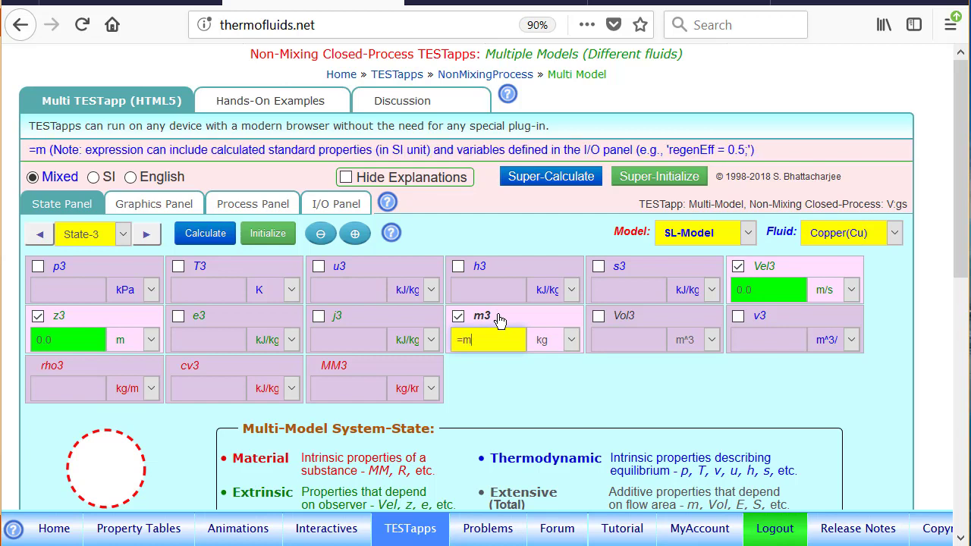
type("1")
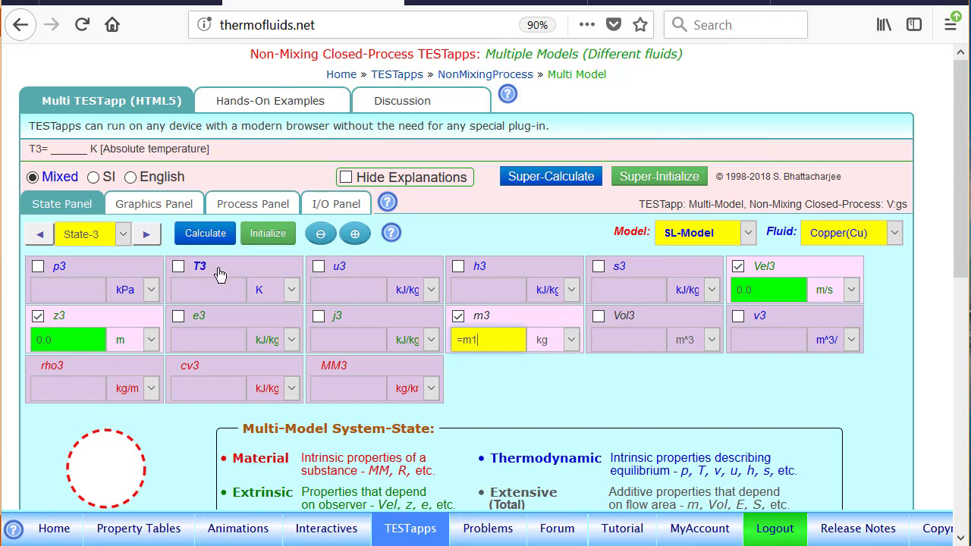
left_click(205, 236)
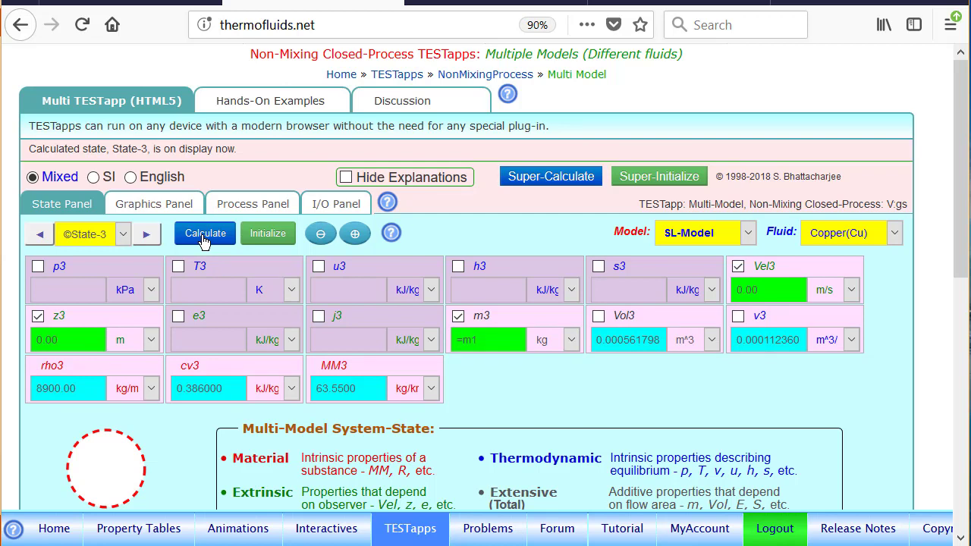
Step: Go to State-4 and change its material model to IG-Model
left_click(148, 236)
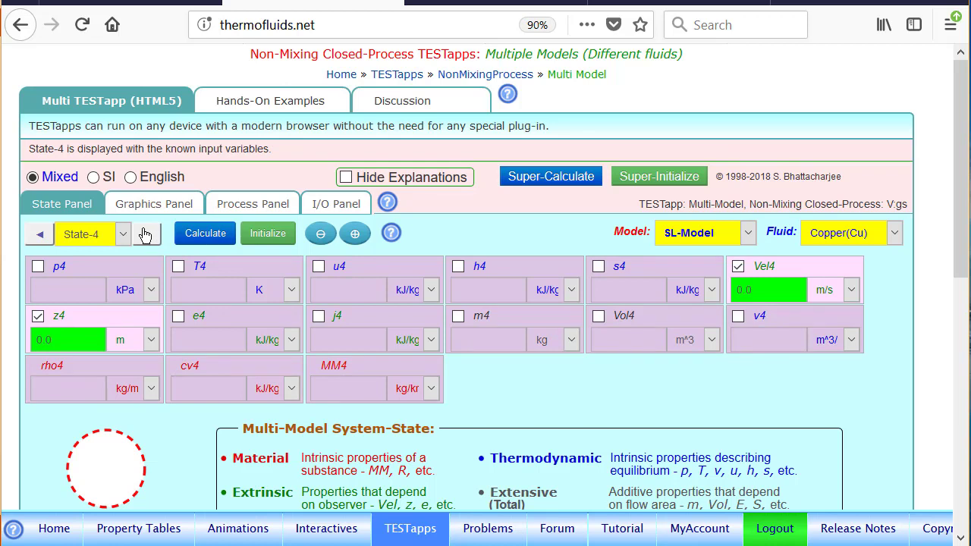
left_click(721, 233)
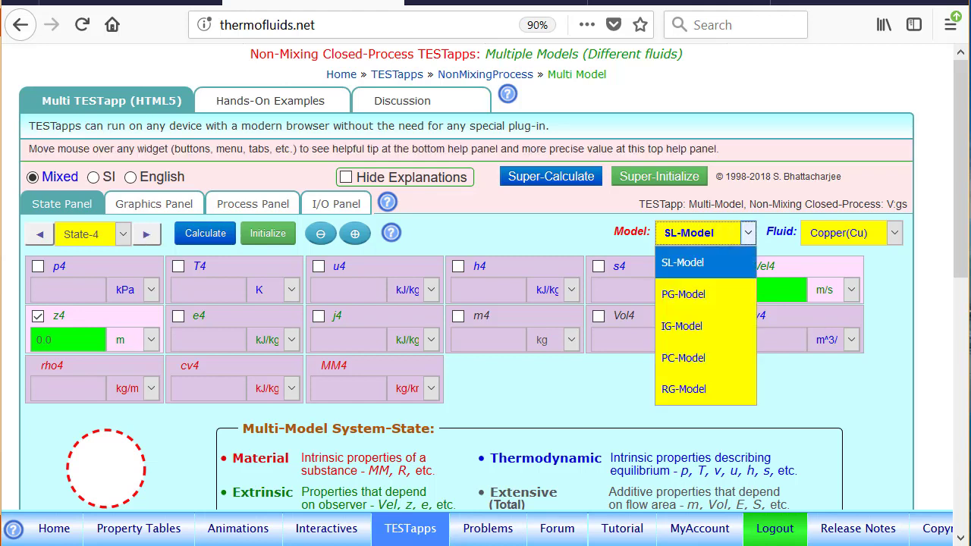
left_click(693, 328)
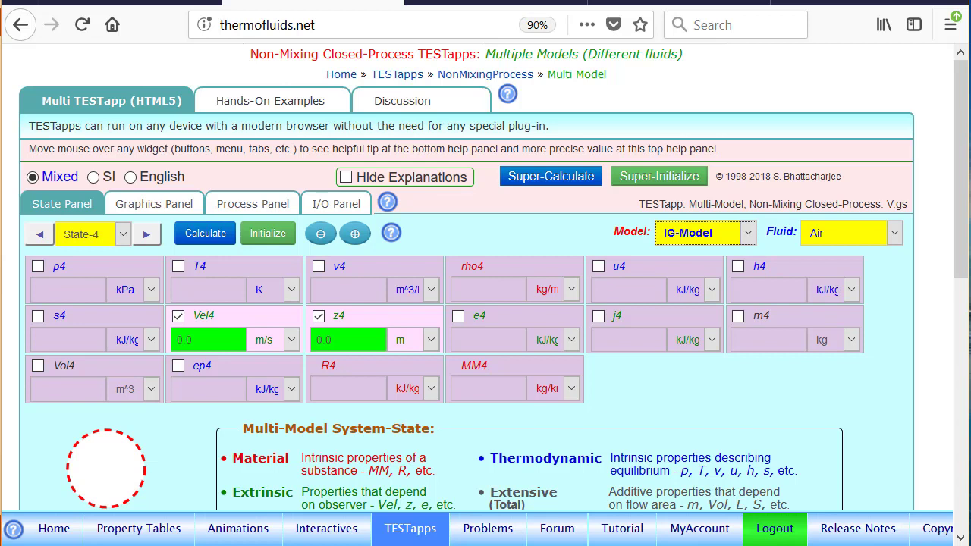
Step: Set the State-4 volume Vol4 to the expression =Vol2 and the mass m4 to =m2
left_click(78, 371)
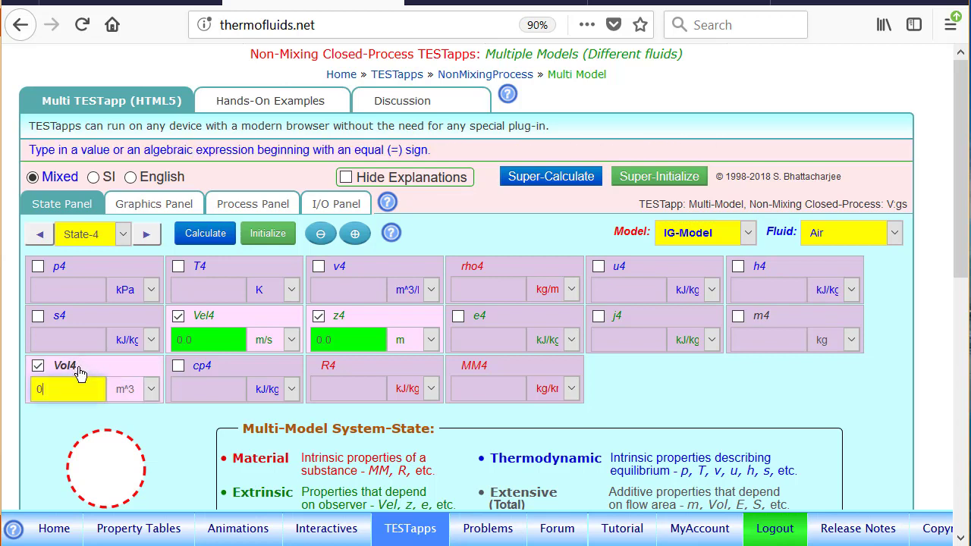
key("BackSpace")
type("=Vol")
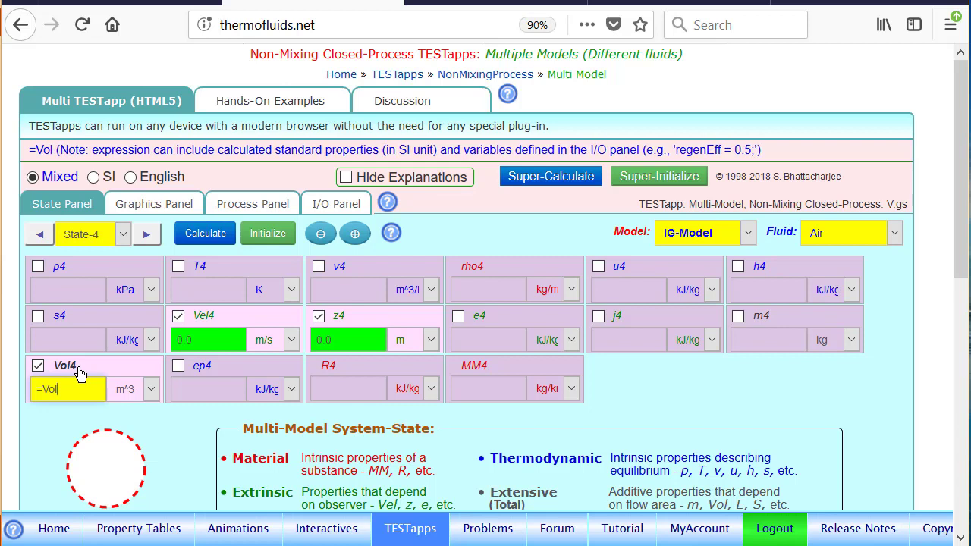
type("2")
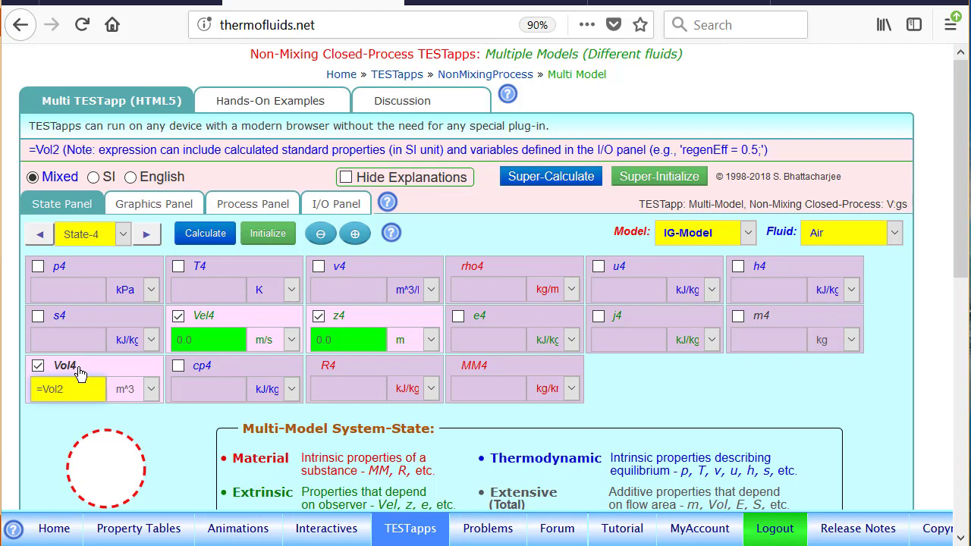
left_click(788, 321)
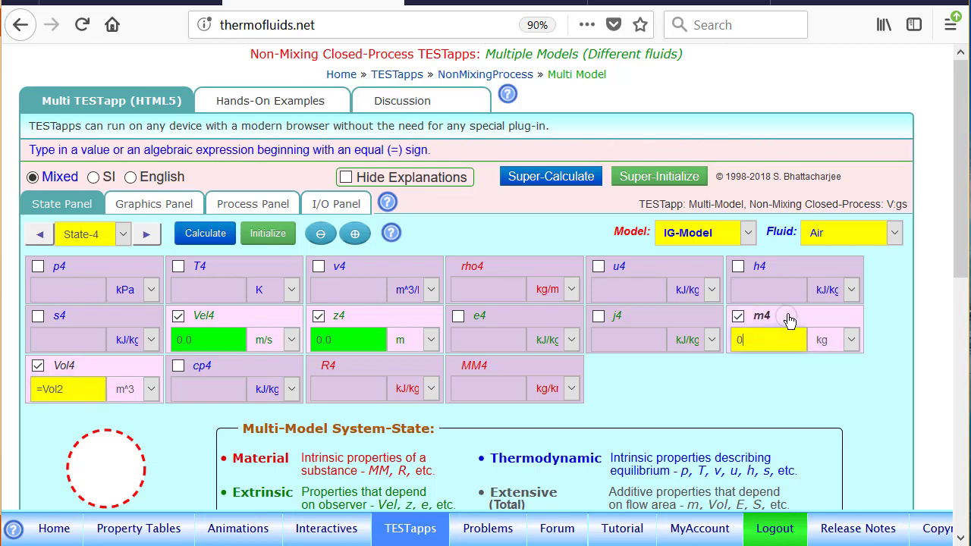
type("=m2")
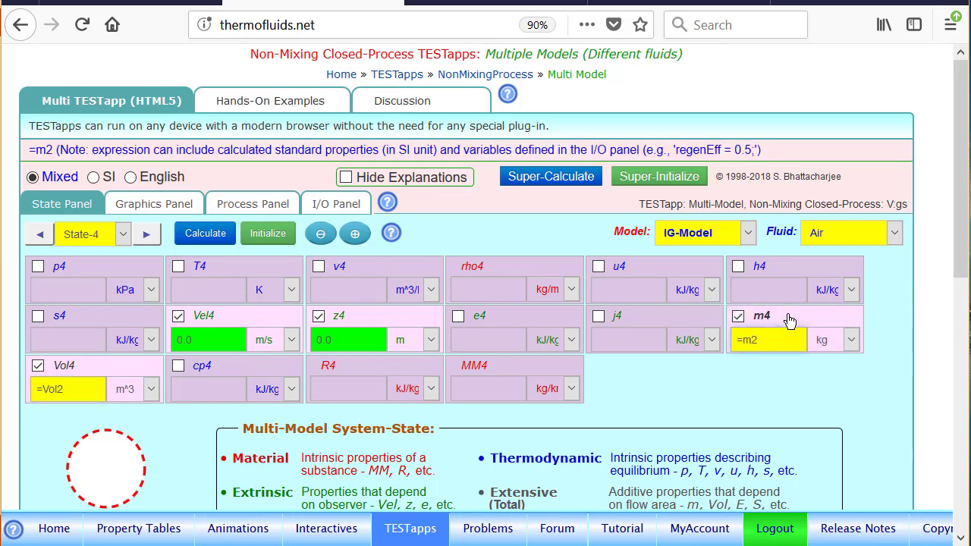
Step: Calculate State-4 and set its temperature T4 to the expression =T3
key("Return")
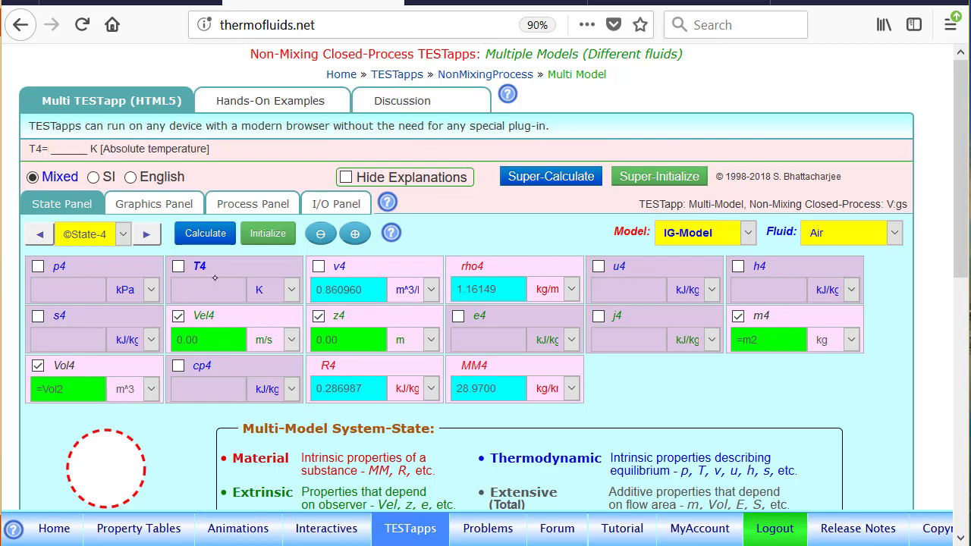
left_click(223, 264)
key("BackSpace")
type("=T")
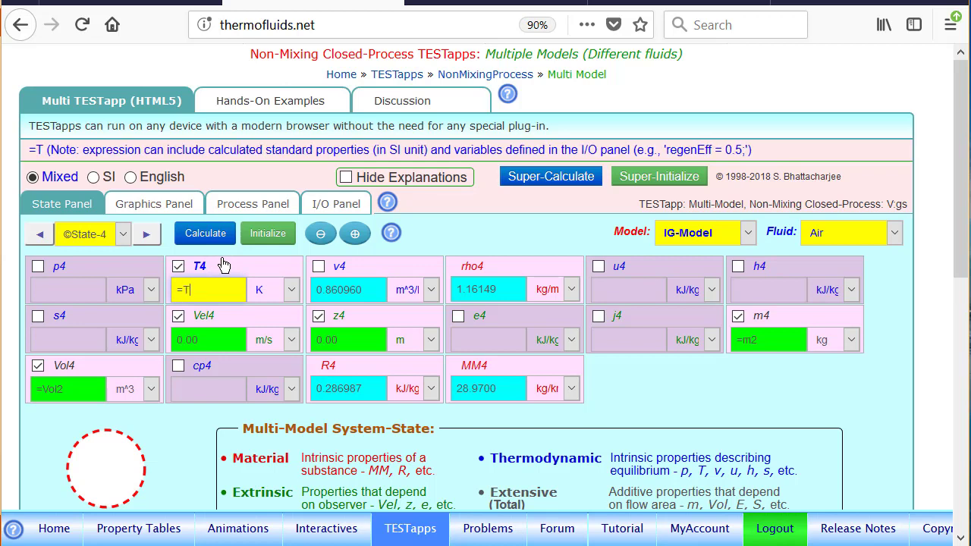
type("3")
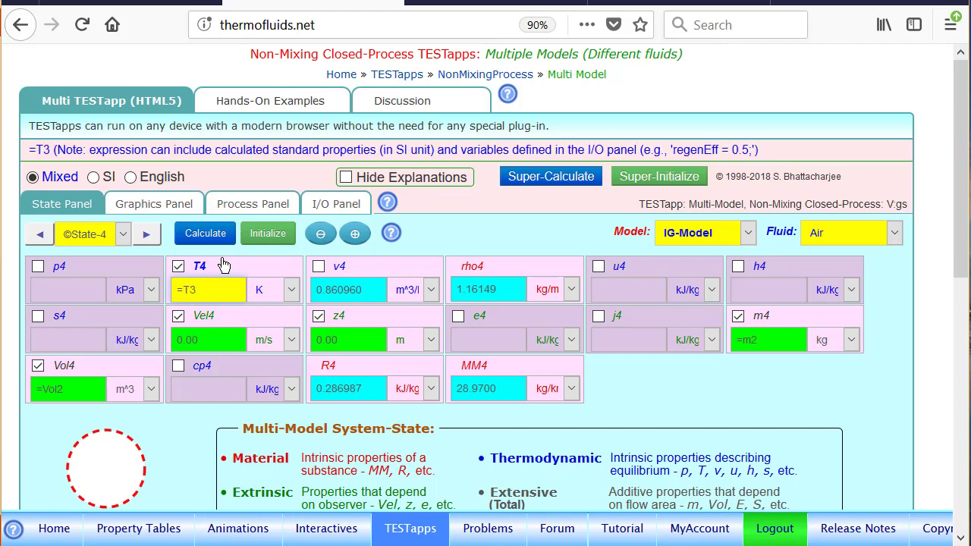
key("Return")
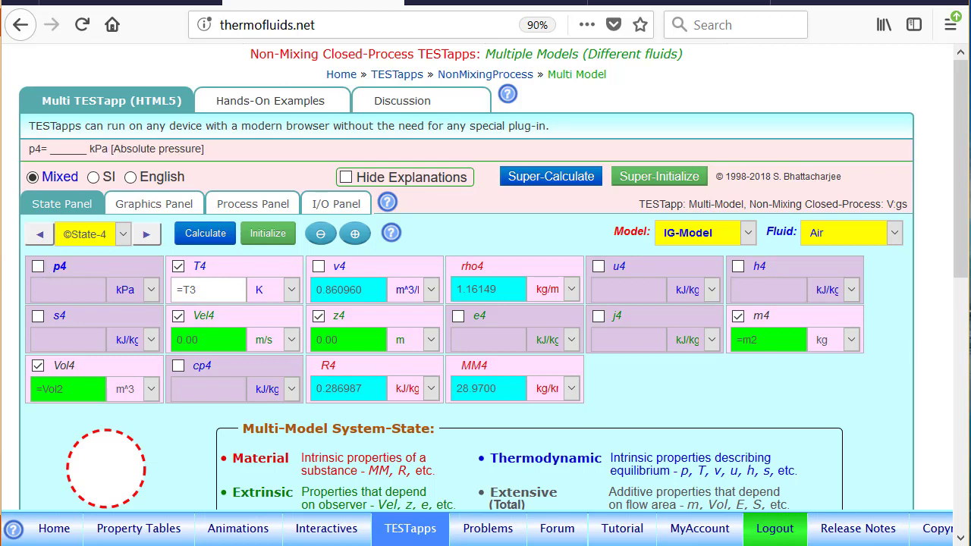
Step: For Process-1, assign State-1 as the bA-state and State-2 as the bB-state
left_click(250, 206)
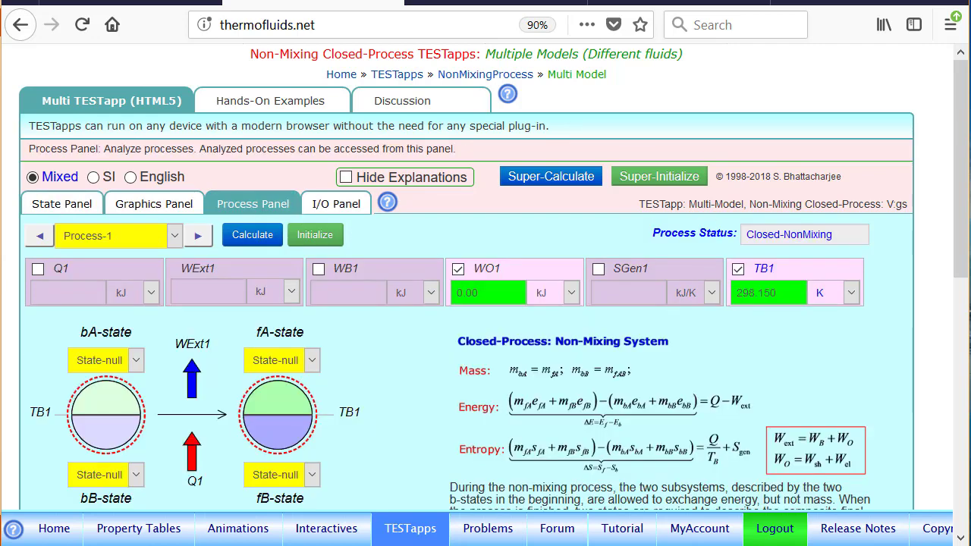
left_click(117, 351)
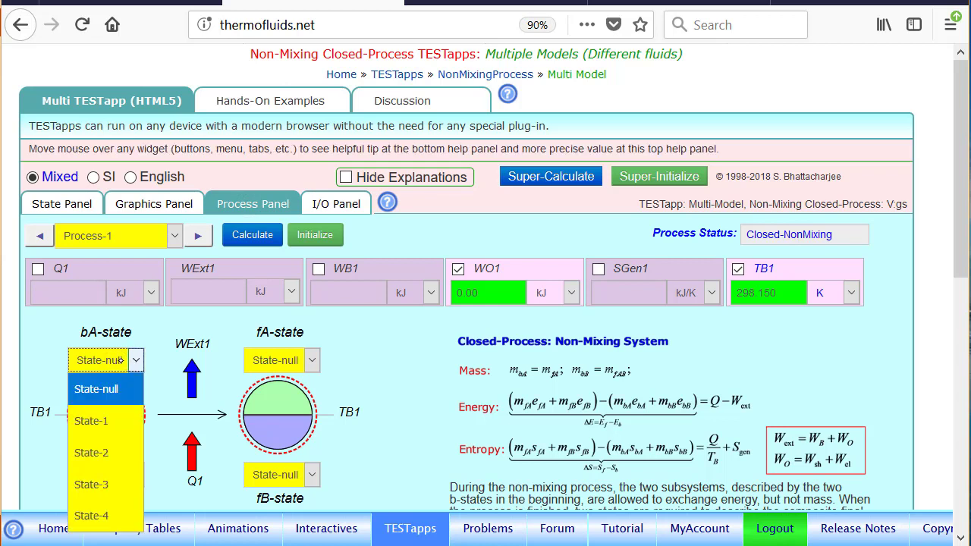
left_click(110, 409)
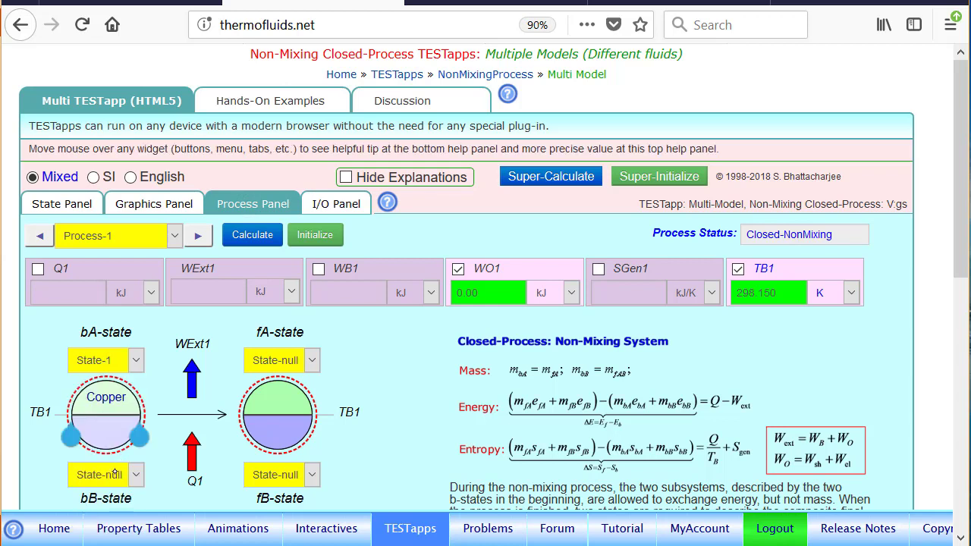
left_click(103, 474)
left_click(110, 382)
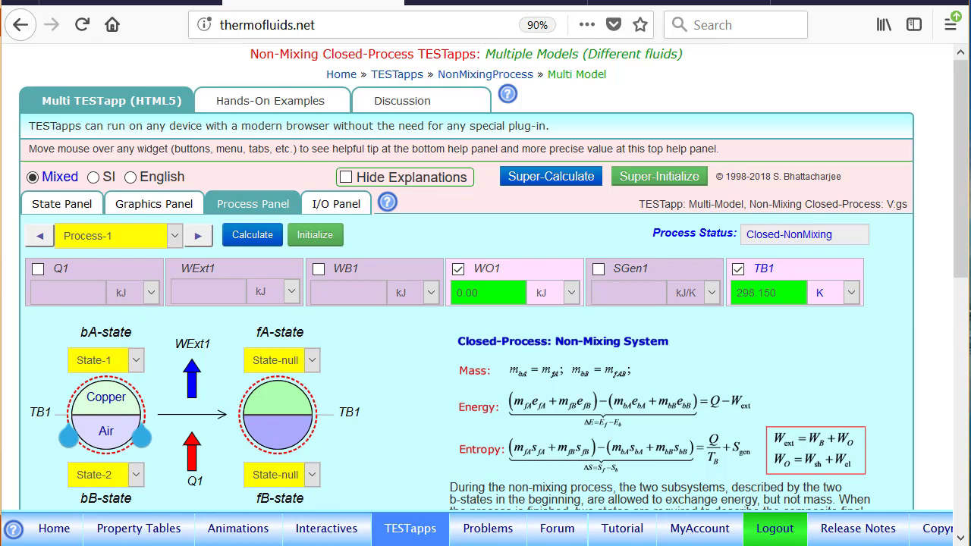
Step: Assign State-3 as the fA-state and State-4 as the fB-state of Process-1
left_click(276, 359)
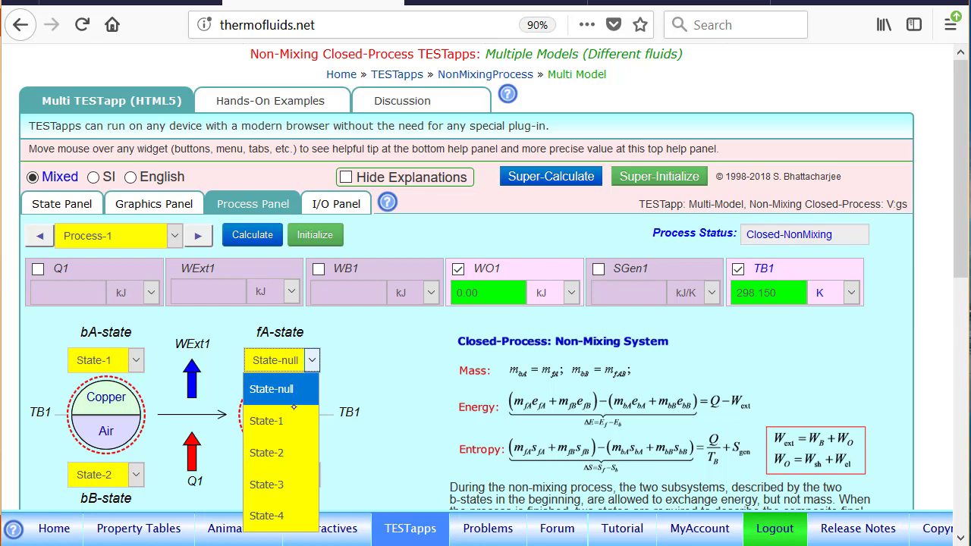
left_click(281, 451)
left_click(275, 474)
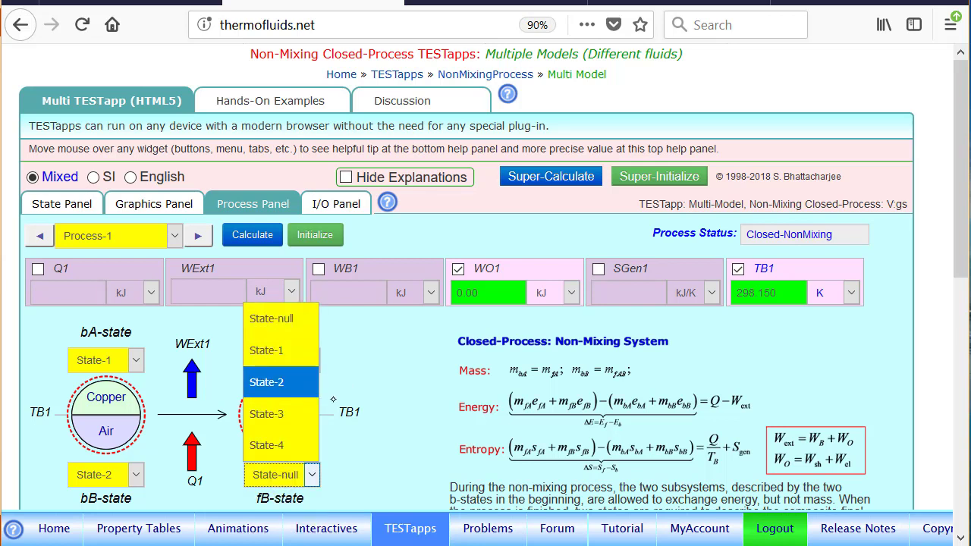
left_click(288, 414)
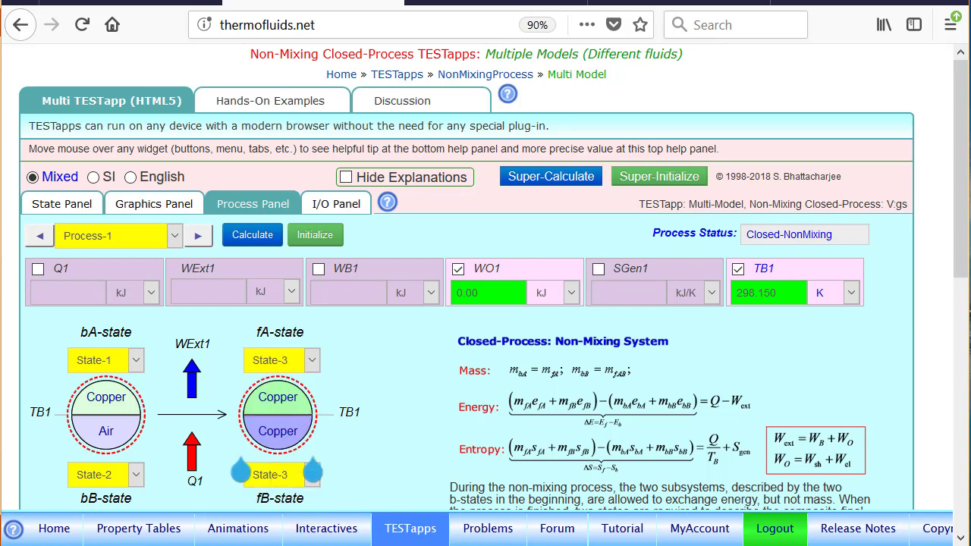
left_click(311, 475)
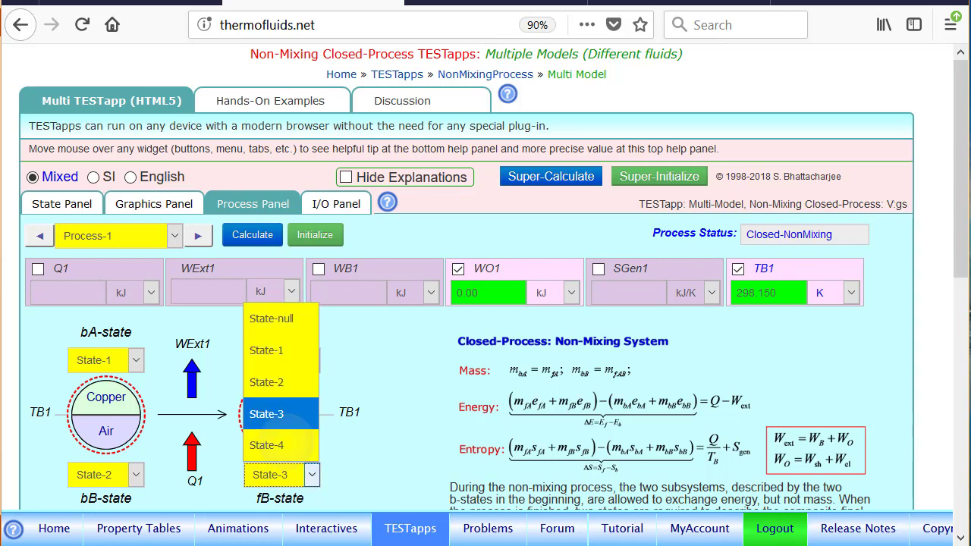
key("Down")
key("Return")
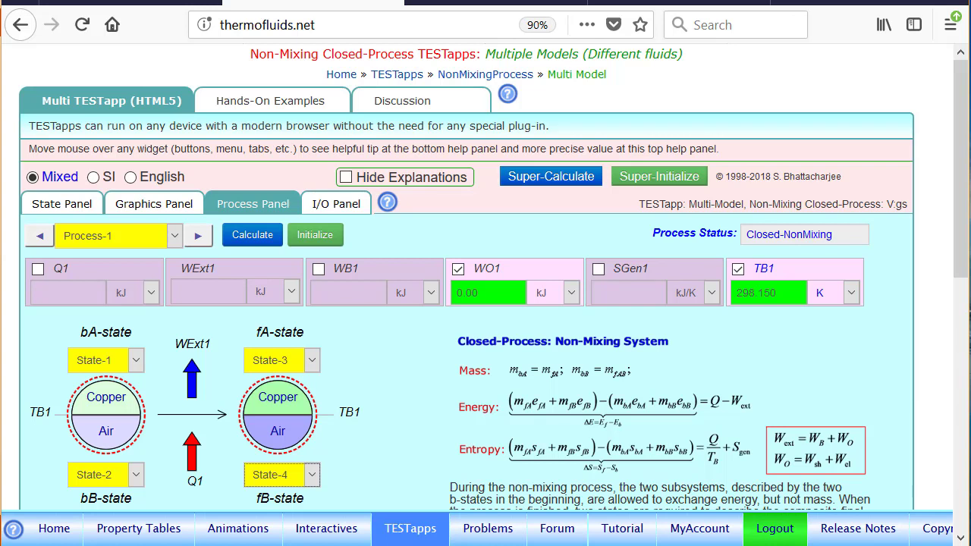
Step: Set the boundary work WB1 to 0 kJ, leave Q1 unspecified and calculate Process-1
left_click(369, 271)
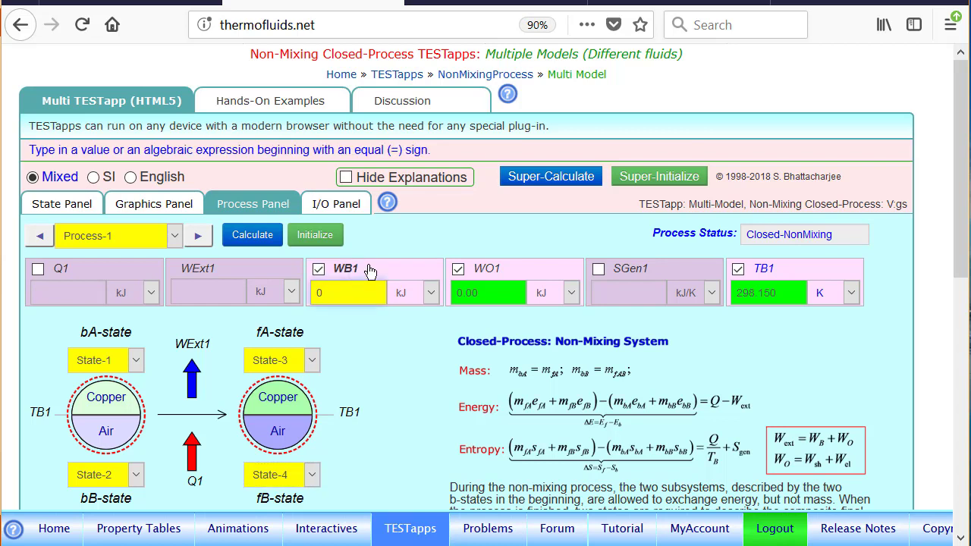
left_click(79, 273)
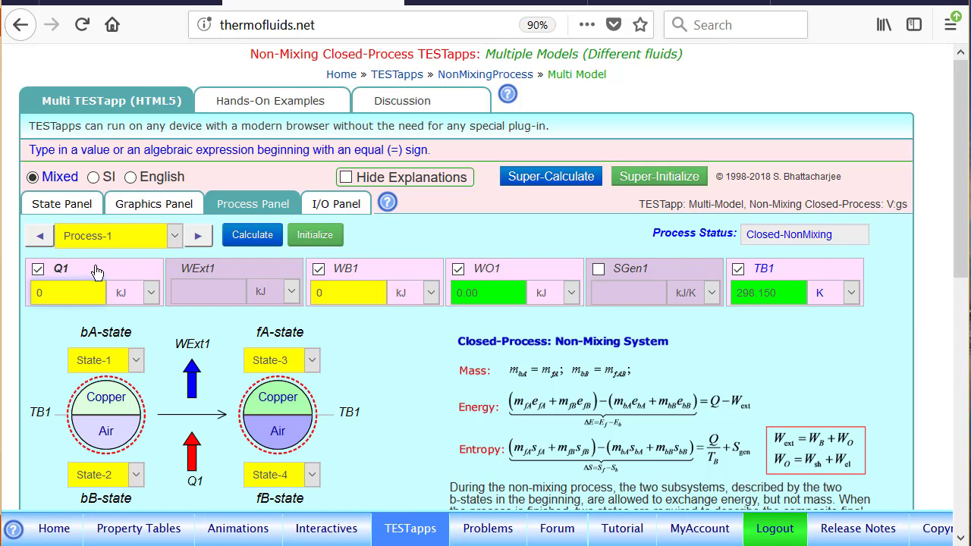
left_click(95, 272)
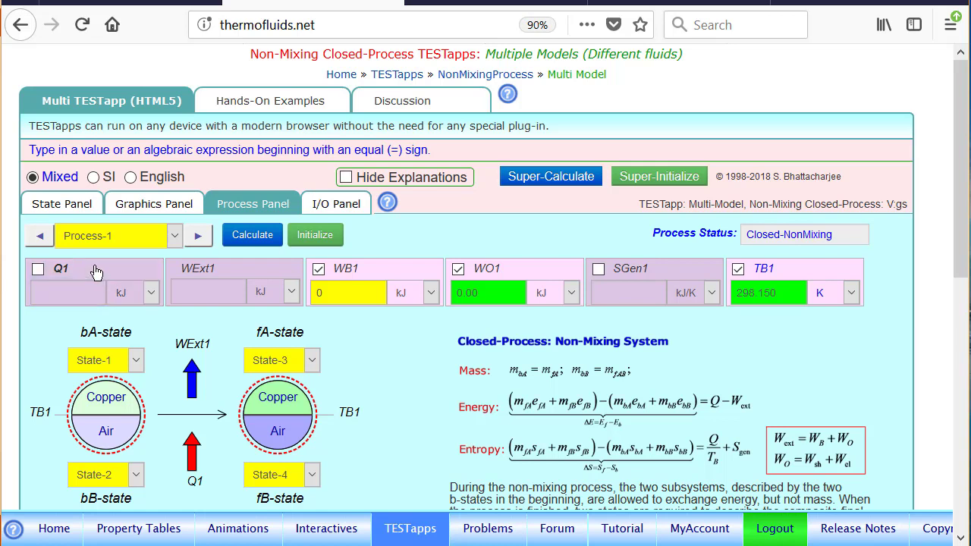
left_click(253, 237)
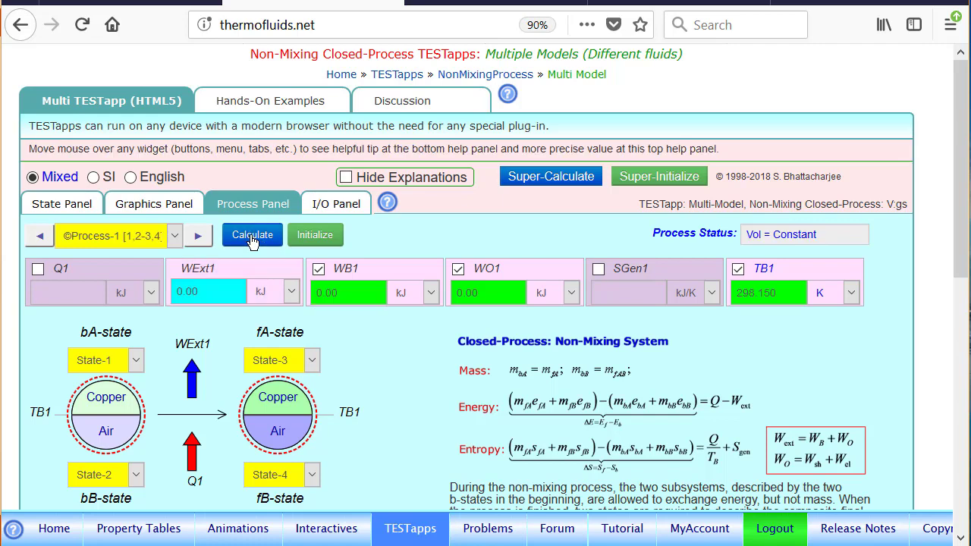
Step: Set the State-3 temperature T3 to 600 K, Super-Calculate the analysis and check the heat transfer Q1 of Process-1
left_click(61, 204)
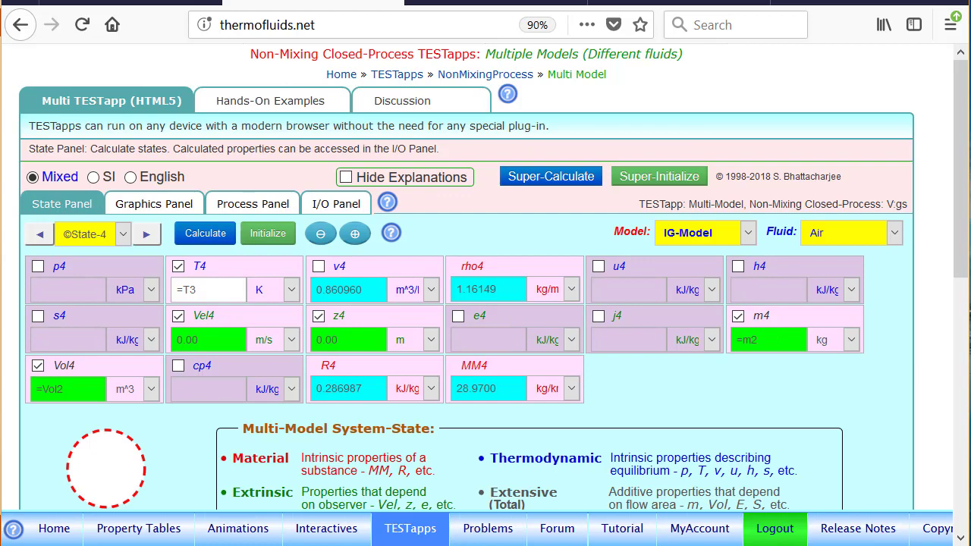
left_click(38, 237)
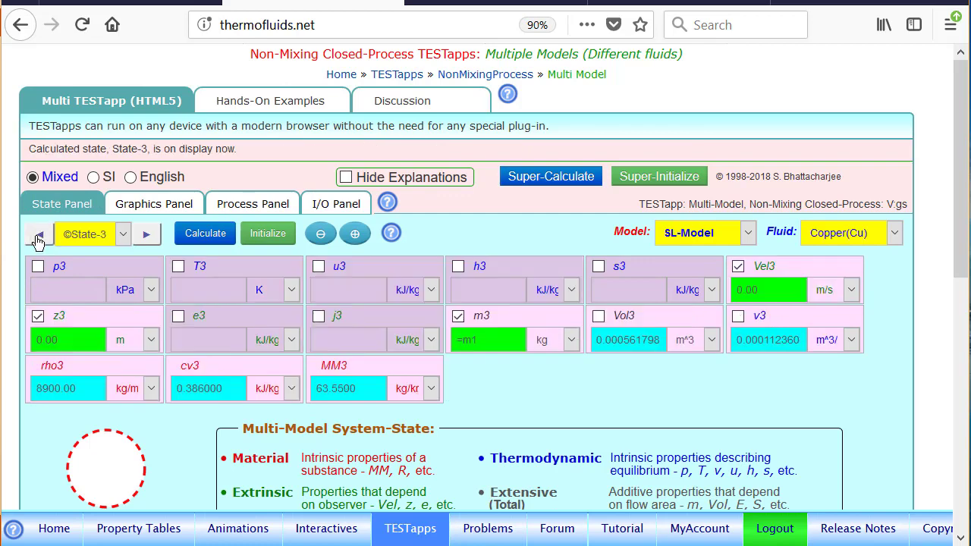
left_click(216, 270)
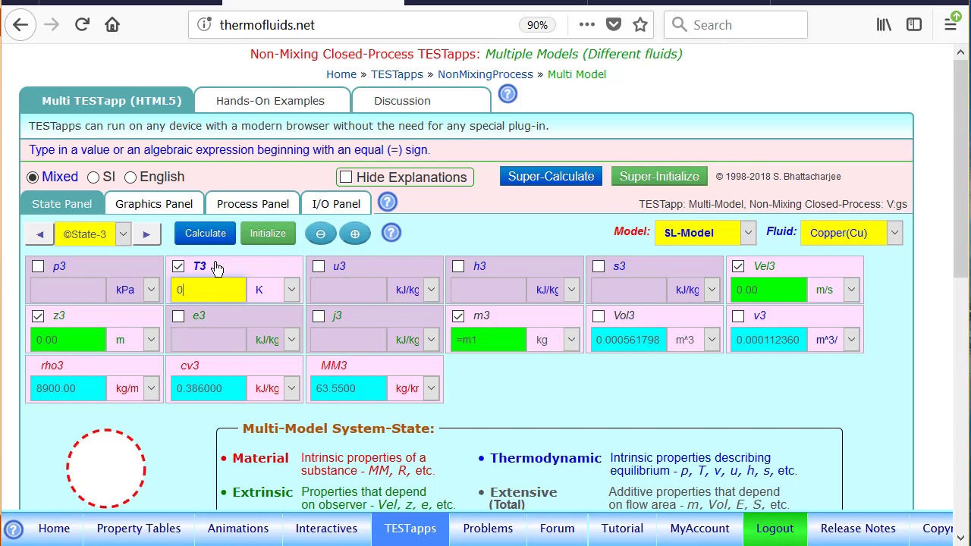
key("BackSpace")
type("600")
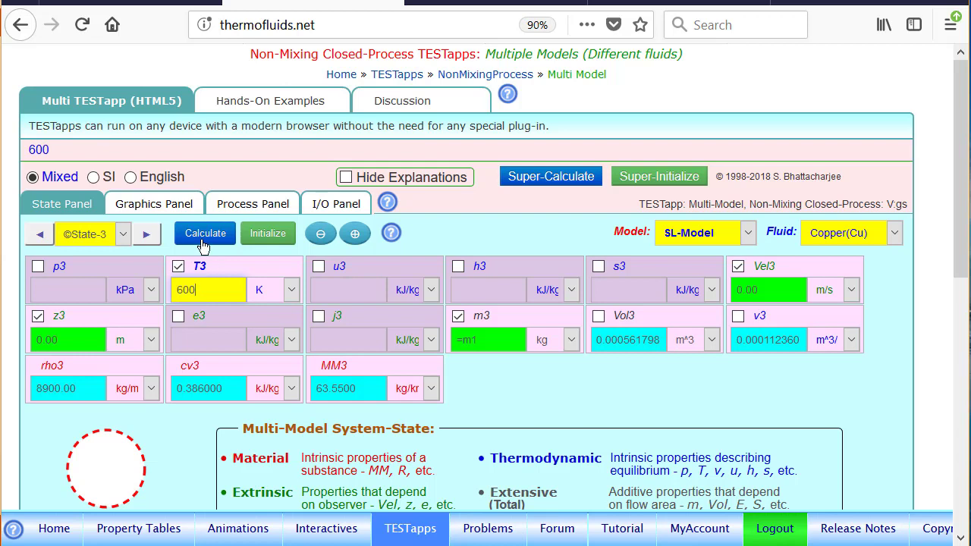
left_click(205, 235)
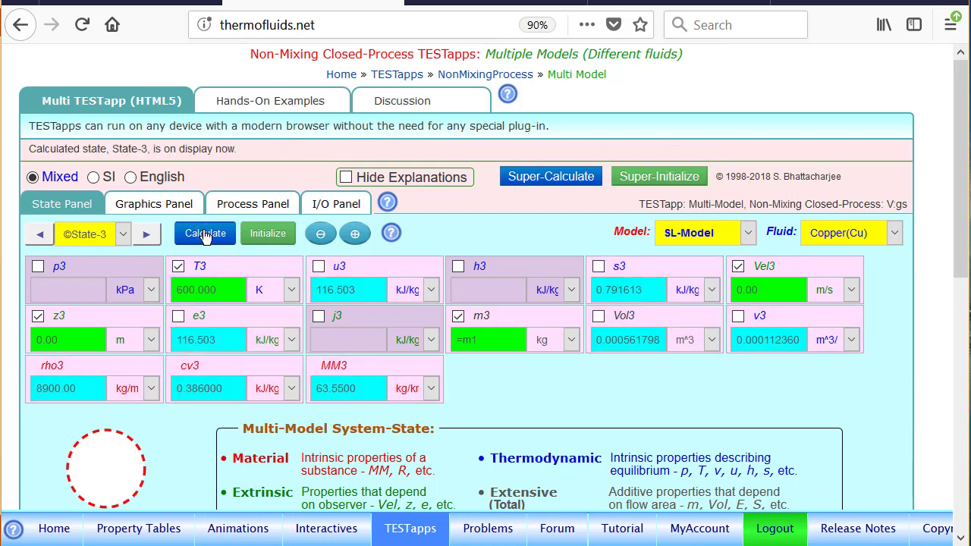
left_click(544, 182)
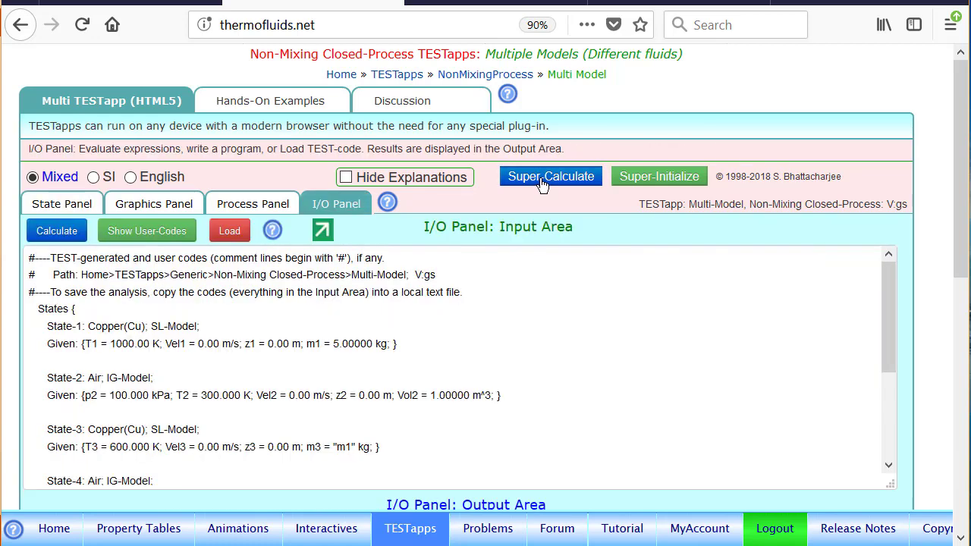
left_click(250, 204)
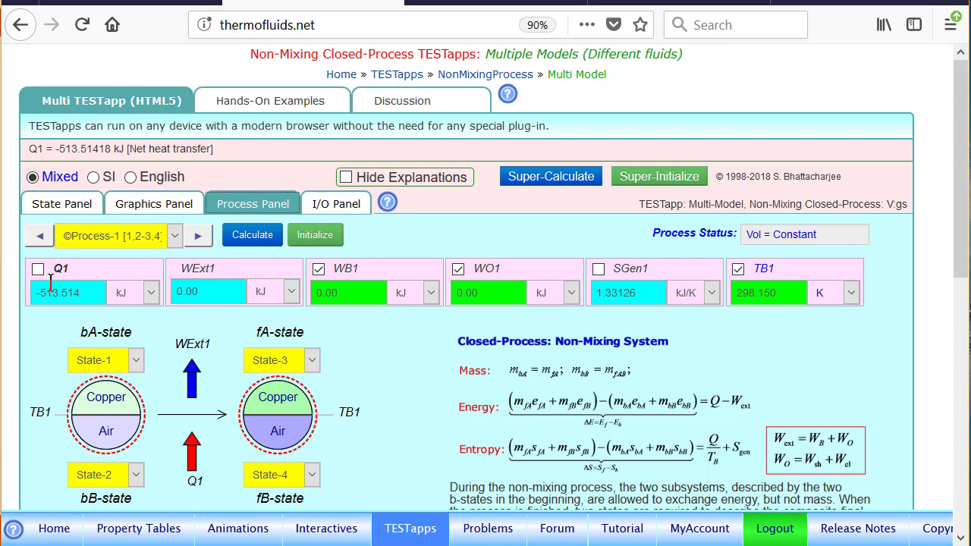
Step: Change the State-3 temperature T3 to 800 K, Super-Calculate the analysis and check Q1 of Process-1 again
left_click(64, 206)
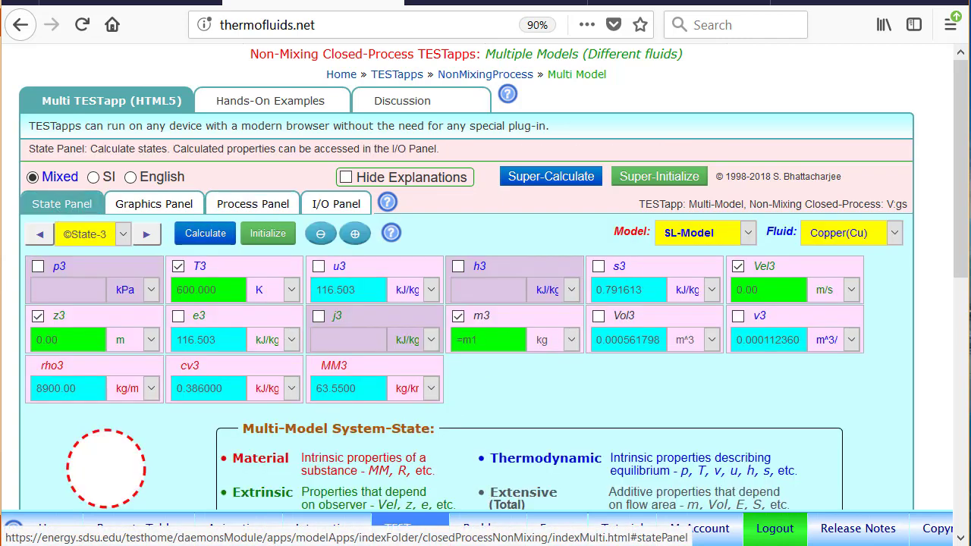
left_click(217, 269)
left_click(217, 268)
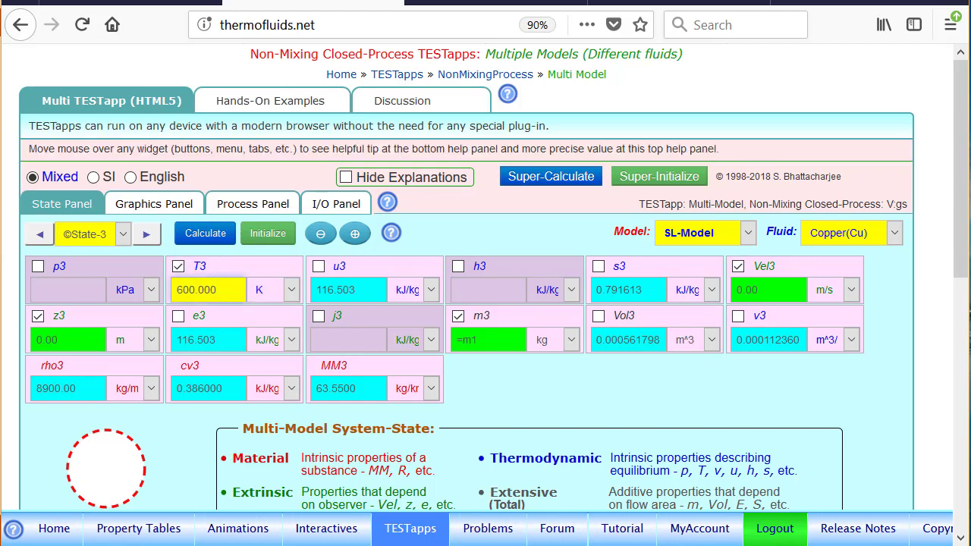
key("BackSpace")
key("BackSpace")
key("BackSpace")
key("BackSpace")
key("BackSpace")
key("BackSpace")
key("BackSpace")
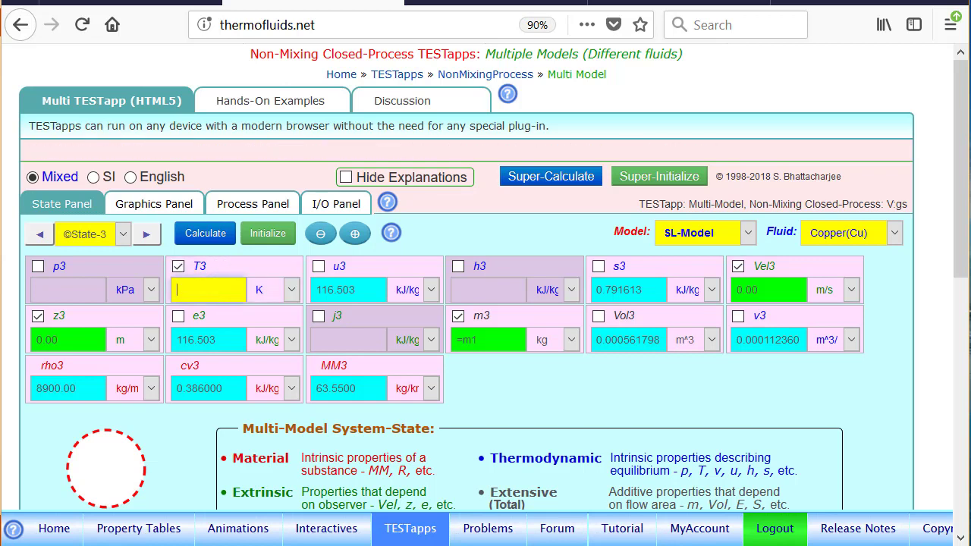
type("800")
left_click(218, 234)
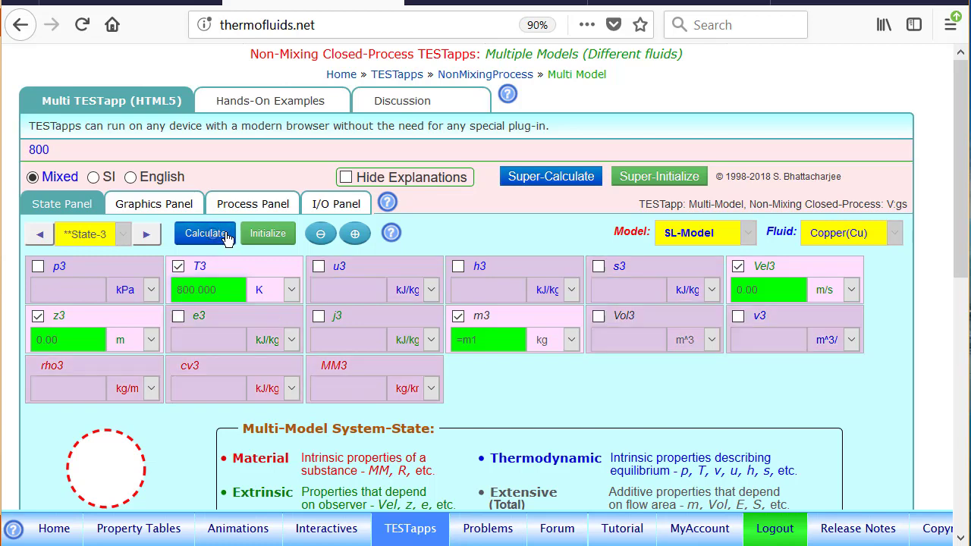
left_click(553, 184)
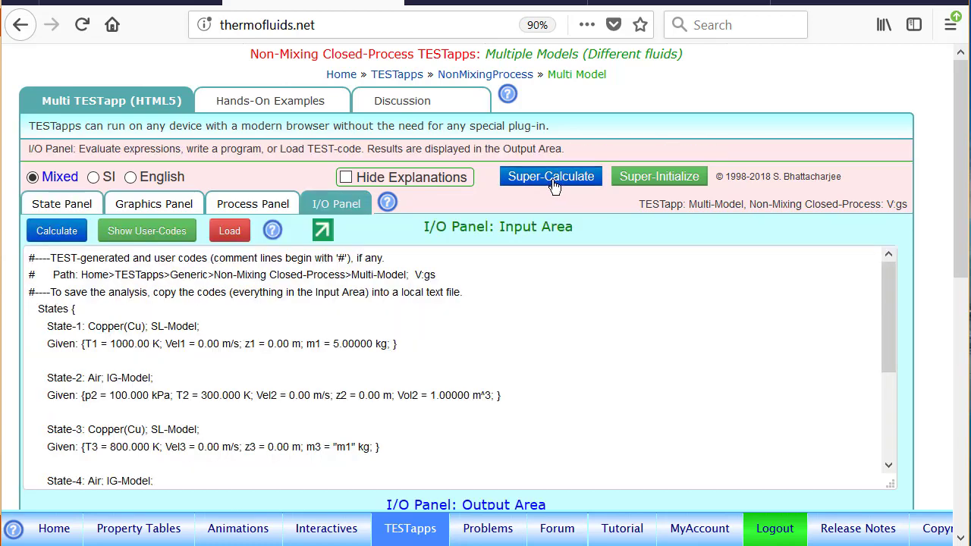
left_click(260, 203)
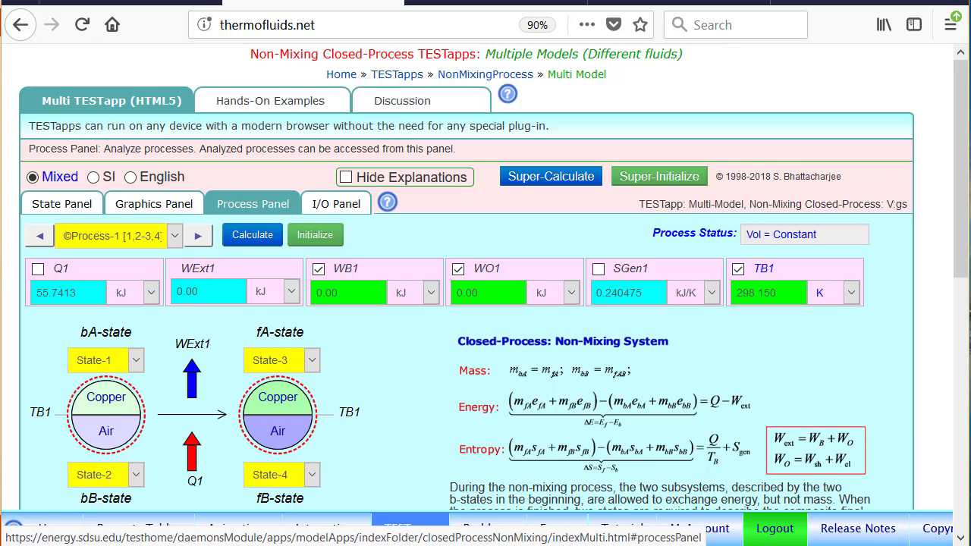
Step: Change the State-3 temperature T3 to 780 K, Super-Calculate the analysis and check the resulting Q1 of Process-1
left_click(59, 205)
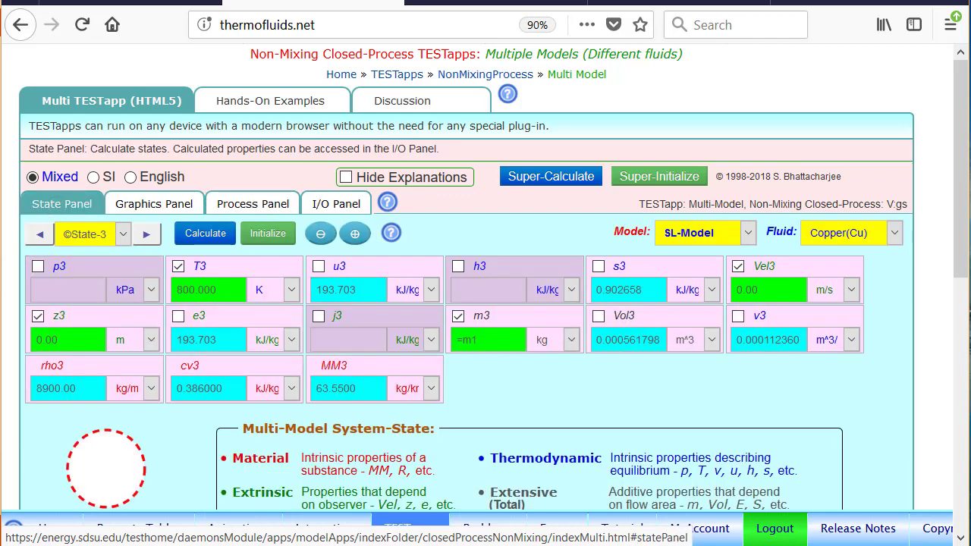
left_click(211, 271)
key("BackSpace")
key("BackSpace")
key("BackSpace")
key("BackSpace")
key("BackSpace")
key("BackSpace")
key("BackSpace")
type("780")
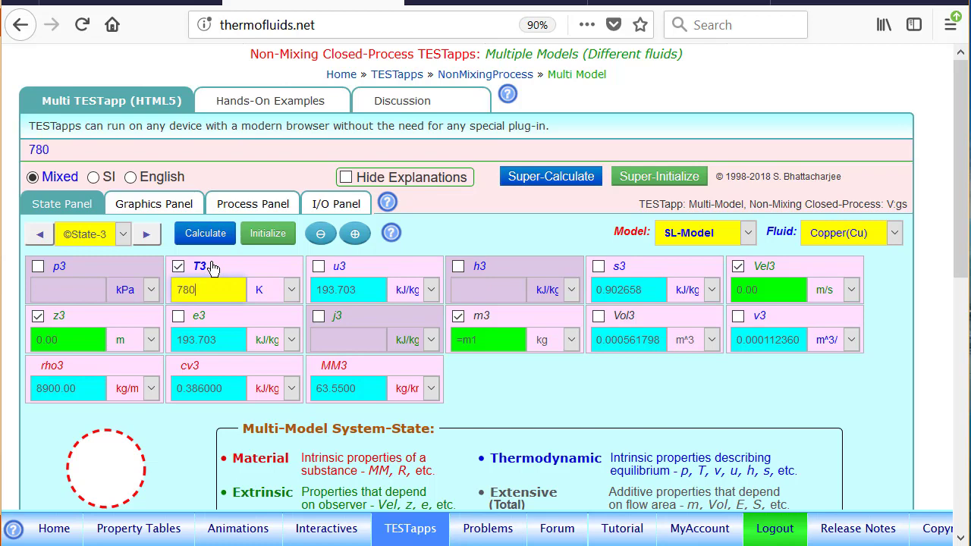
left_click(203, 233)
left_click(546, 182)
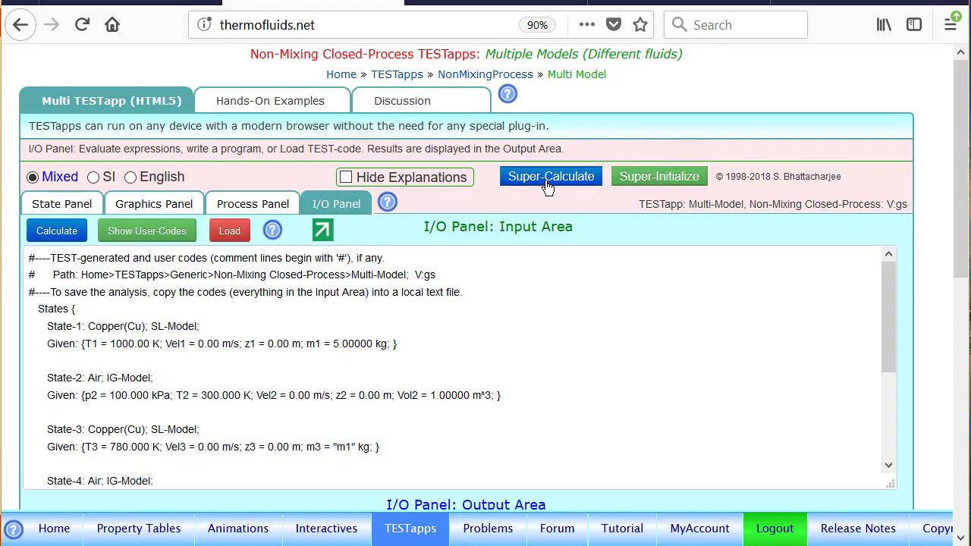
left_click(256, 206)
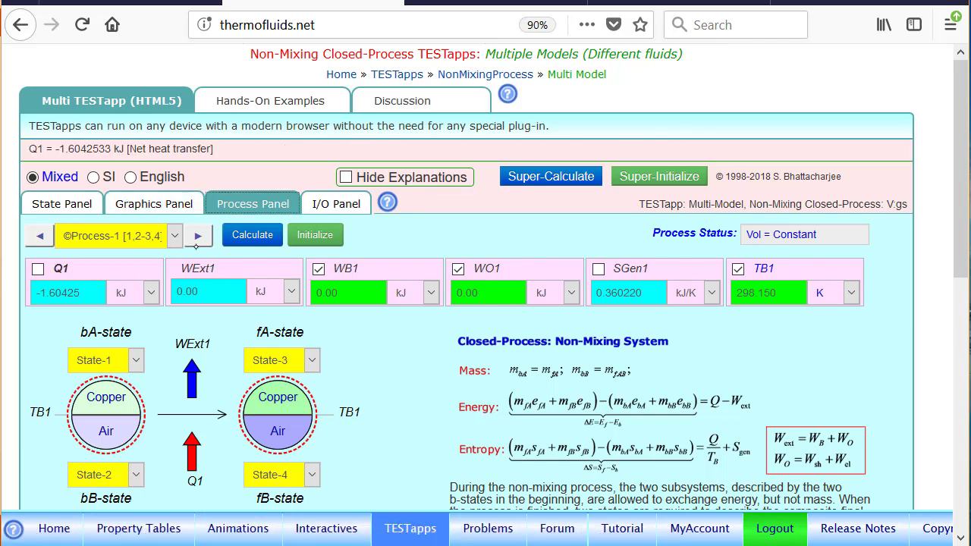
Step: Review the final temperature T3 of the copper in State-3 and the linked air temperature T4 in State-4
left_click(69, 203)
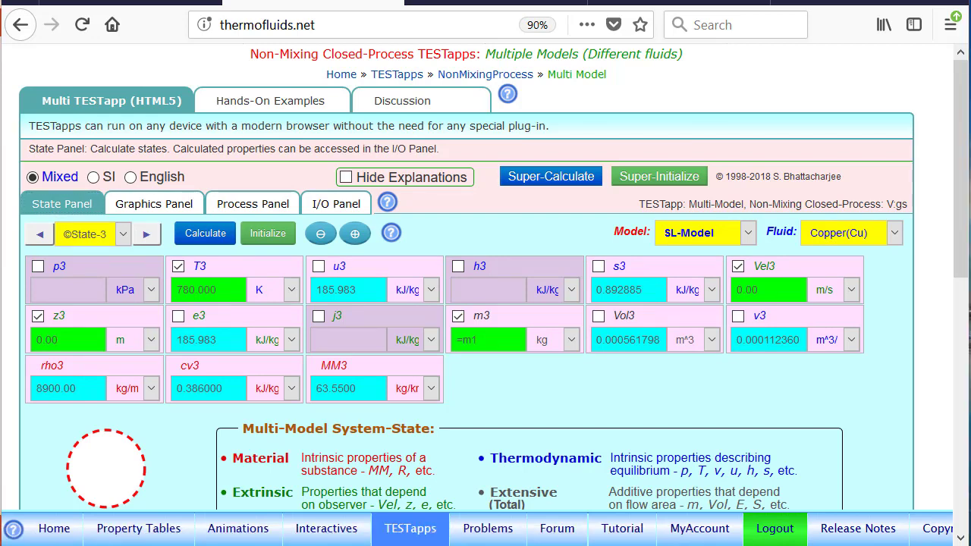
mouse_move(204, 250)
left_mouse_down()
mouse_move(156, 305)
mouse_move(208, 253)
left_mouse_up()
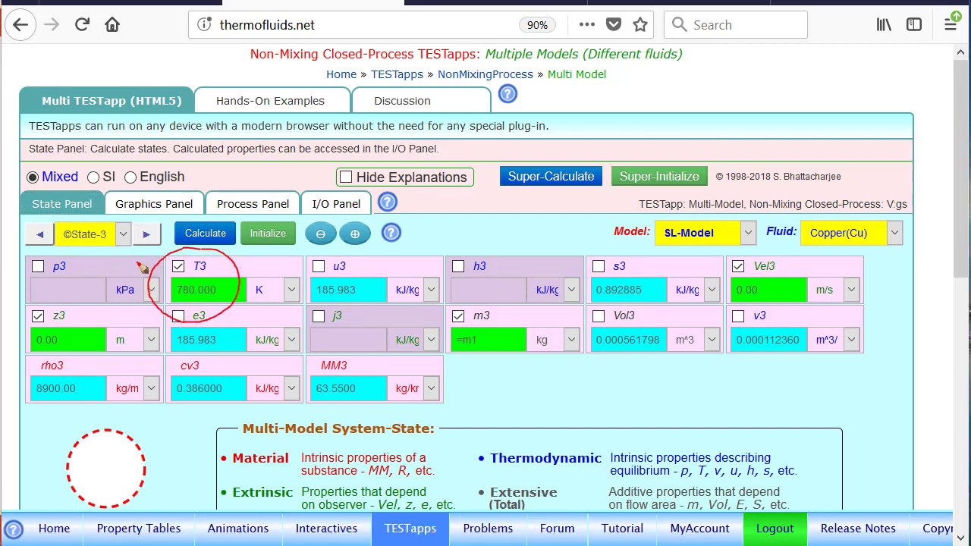
key("Escape")
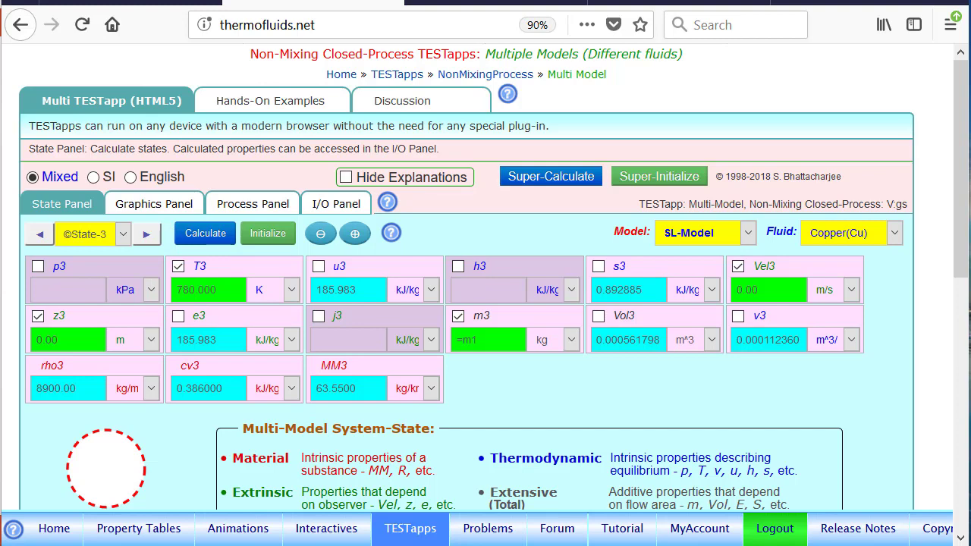
left_click(144, 237)
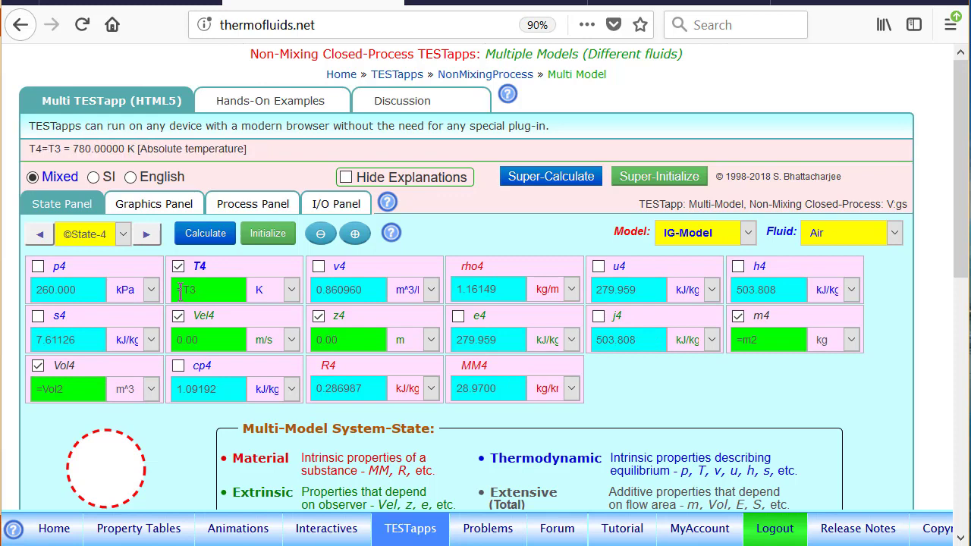
Step: Return to the Process-1 analysis and check its entropy generation SGen1
left_click(258, 206)
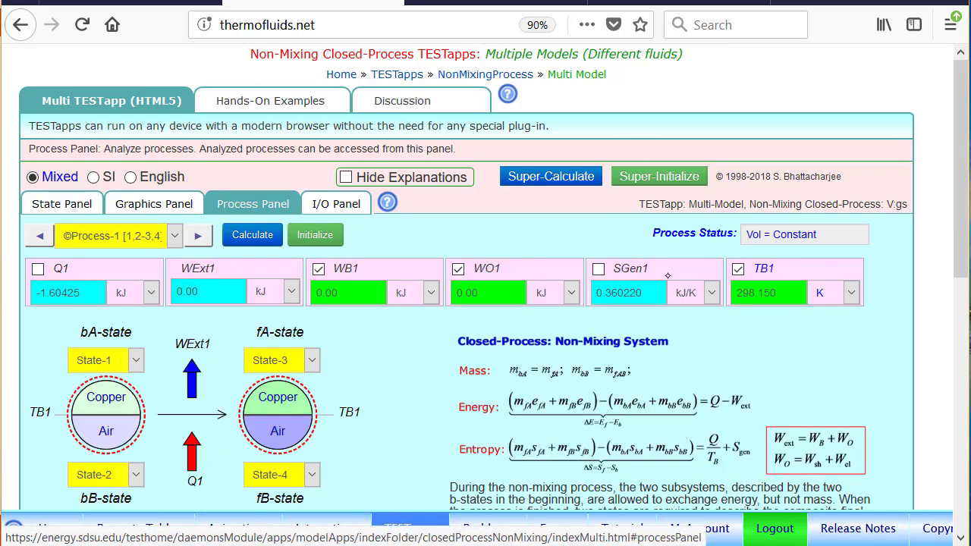
mouse_move(647, 241)
left_mouse_down()
mouse_move(645, 343)
mouse_move(659, 245)
left_mouse_up()
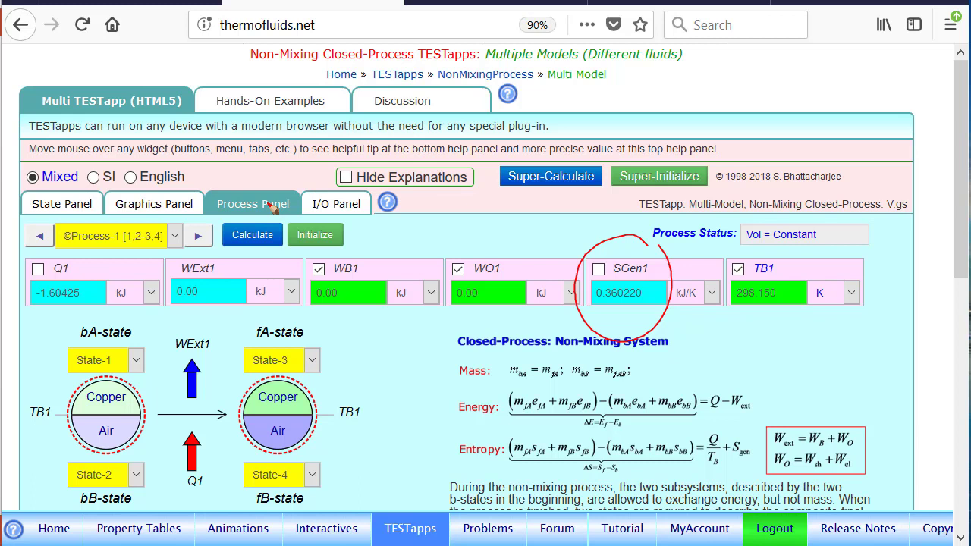
left_click_drag(582, 168, 565, 154)
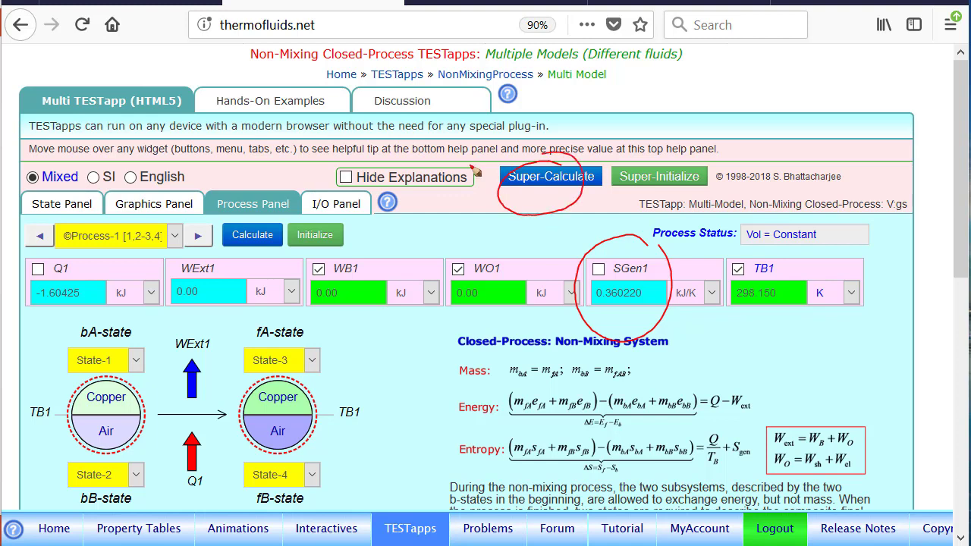